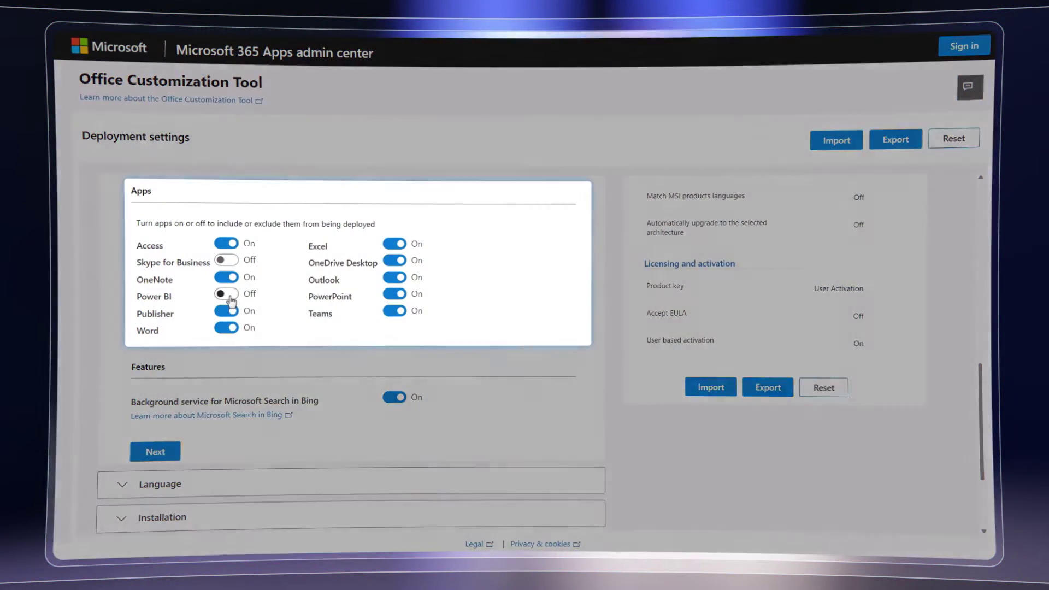
Switch the Power BI app toggle On in the Office Customization Tool's app list.
{"action": "left_click", "coordinate": [229, 297]}
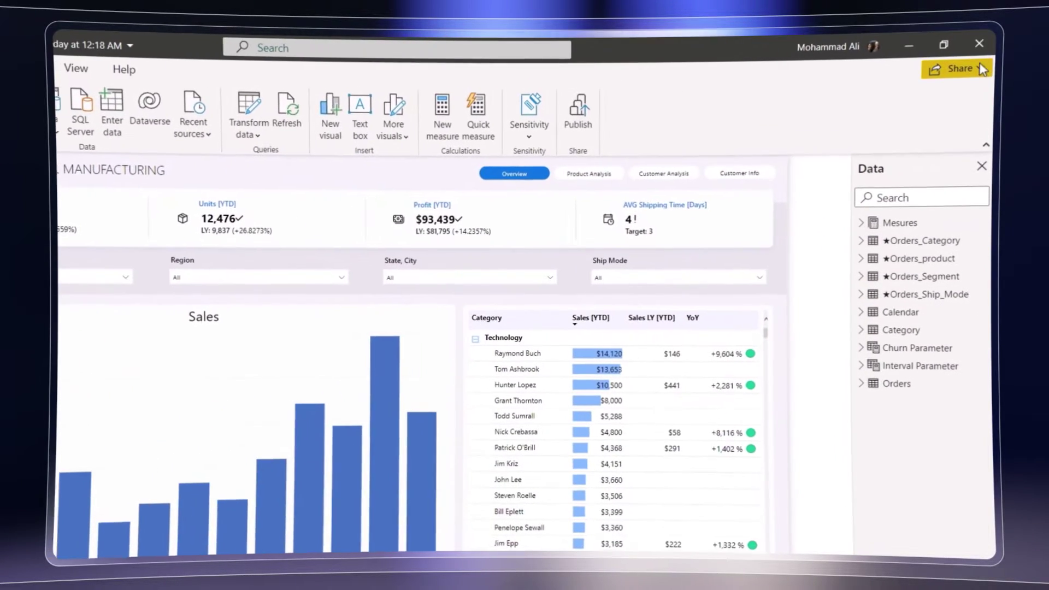
Open the Share dropdown for the Northwind Traders Manufacturing report.
{"action": "left_click", "coordinate": [958, 65]}
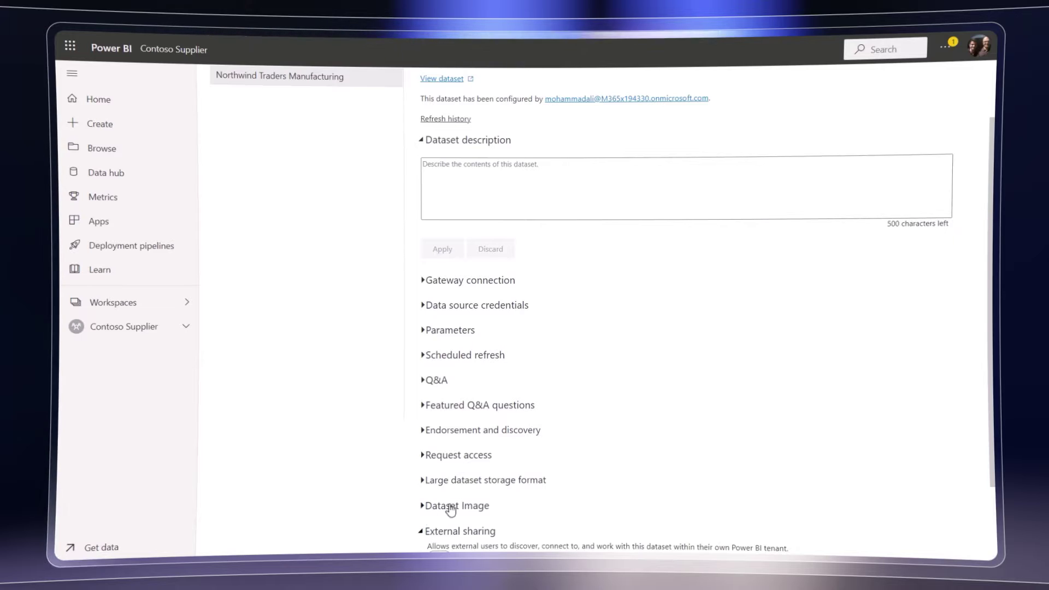
{"action": "scroll", "coordinate": [450, 510], "scroll_direction": "down", "scroll_amount": 1}
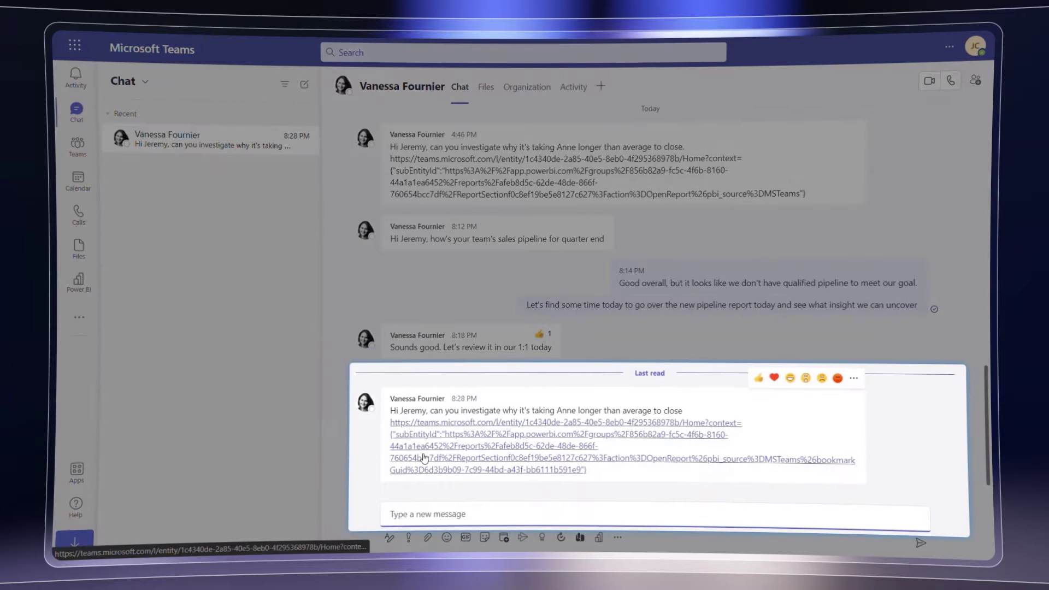
{"action": "left_click", "coordinate": [424, 458]}
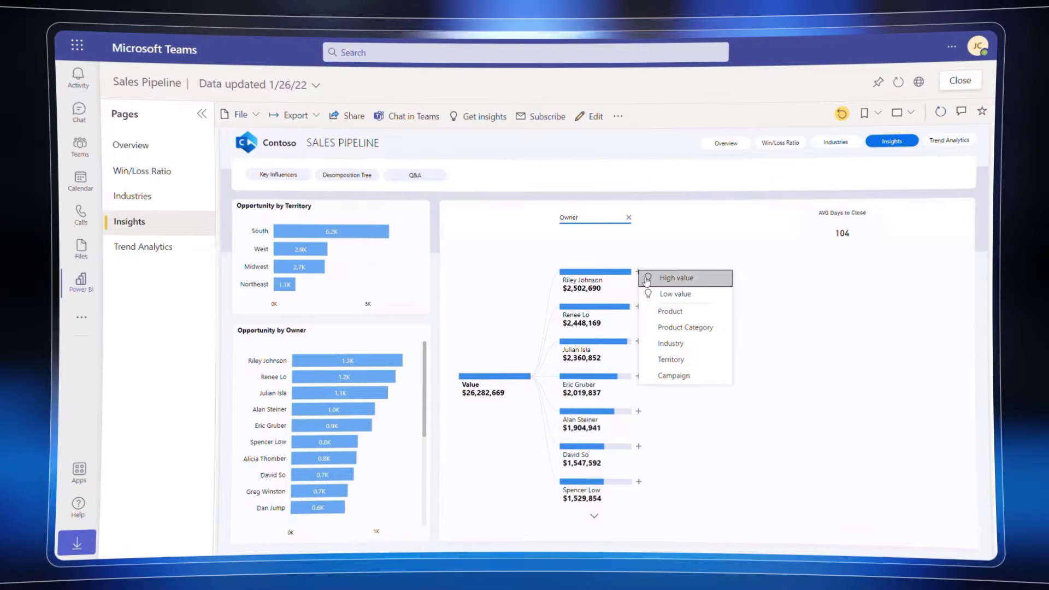
{"action": "left_click", "coordinate": [686, 327]}
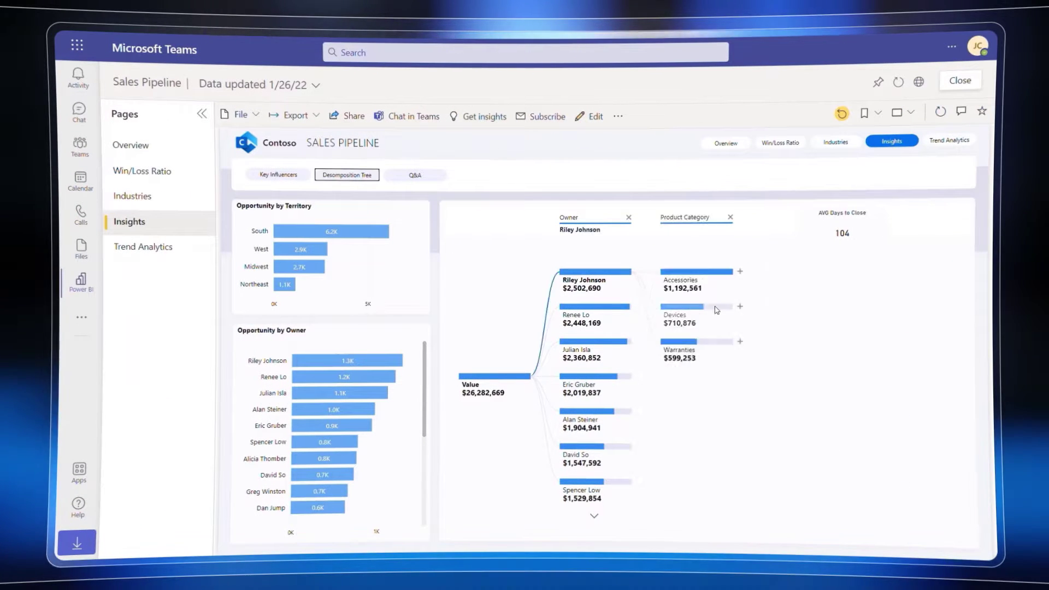
{"action": "left_click", "coordinate": [767, 328]}
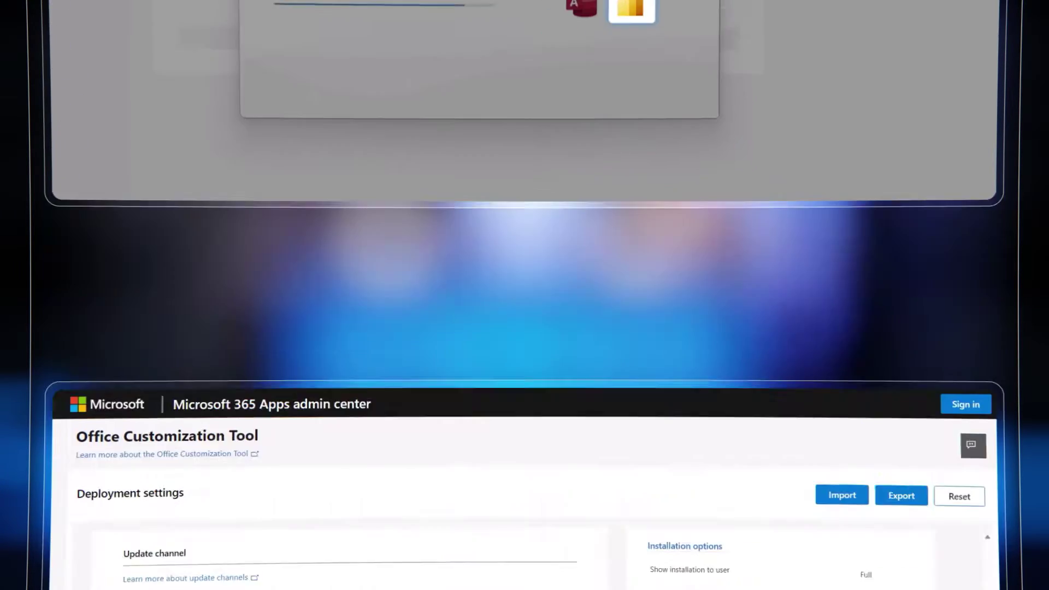
{"action": "scroll", "coordinate": [984, 373], "scroll_direction": "down", "scroll_amount": 2}
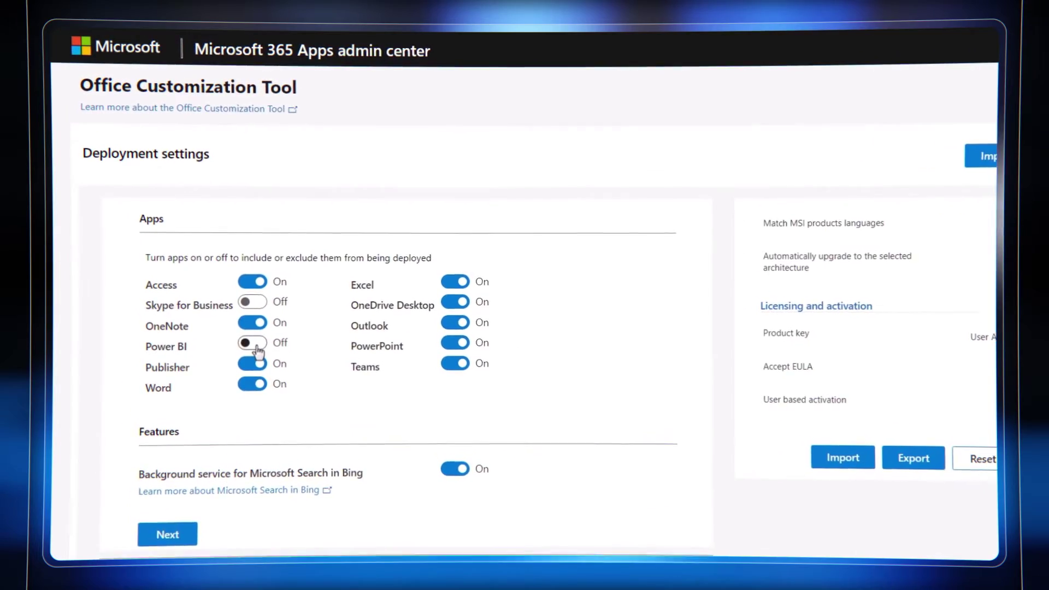
Turn the Power BI toggle On in the Customization Tool's Apps section.
{"action": "left_click", "coordinate": [248, 336]}
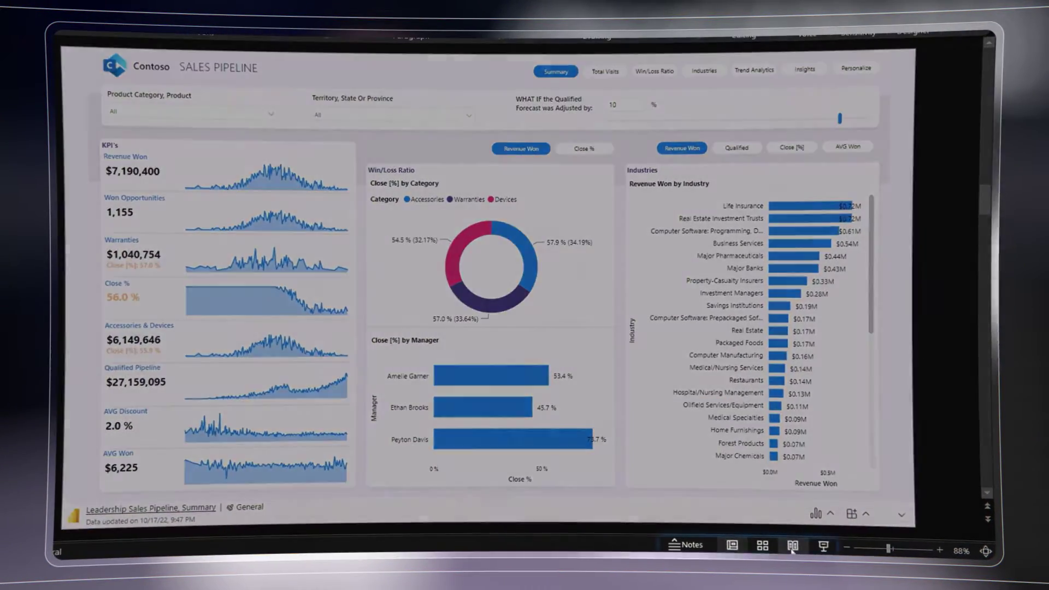
Show the sales pipeline slide in Reading View and filter its report to Accessories.
{"action": "left_click", "coordinate": [793, 546]}
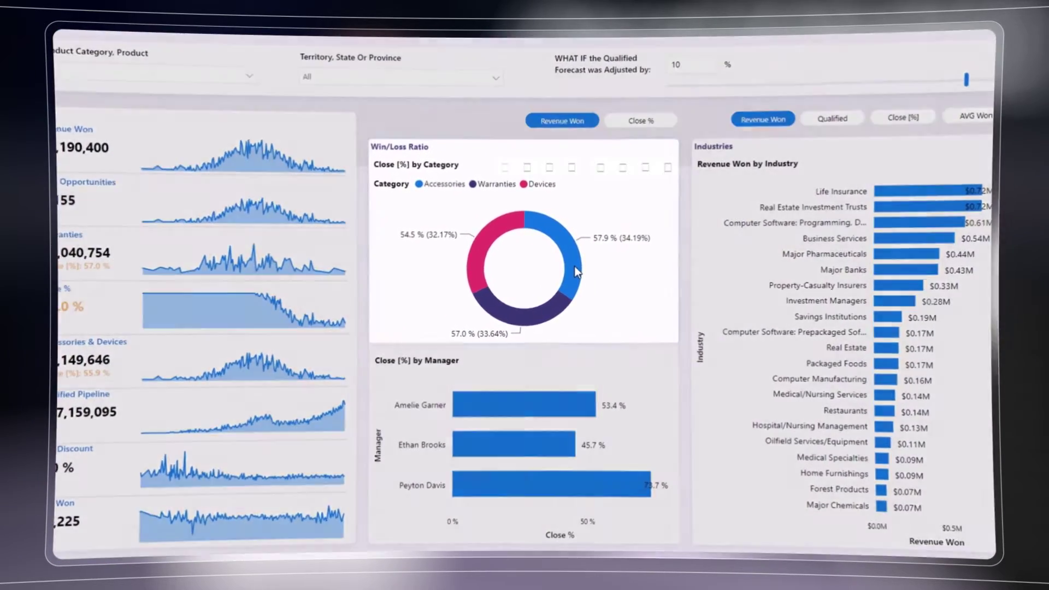
{"action": "left_click", "coordinate": [575, 266]}
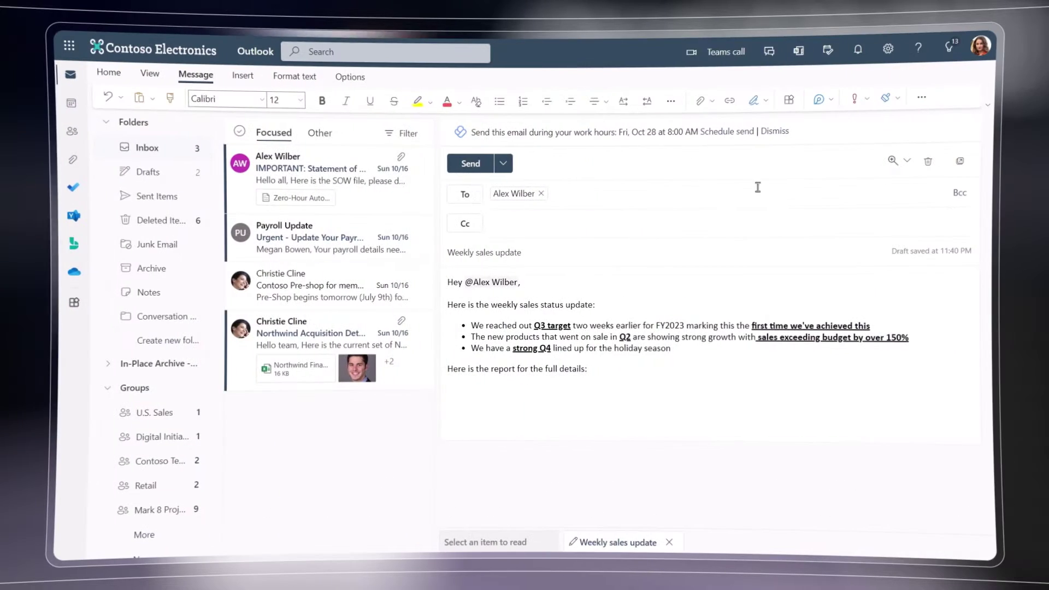
Open the Power BI add-in pane from Apps beside the weekly sales update draft.
{"action": "left_click", "coordinate": [788, 99]}
{"action": "left_click", "coordinate": [614, 77]}
{"action": "type", "text": "sales"}
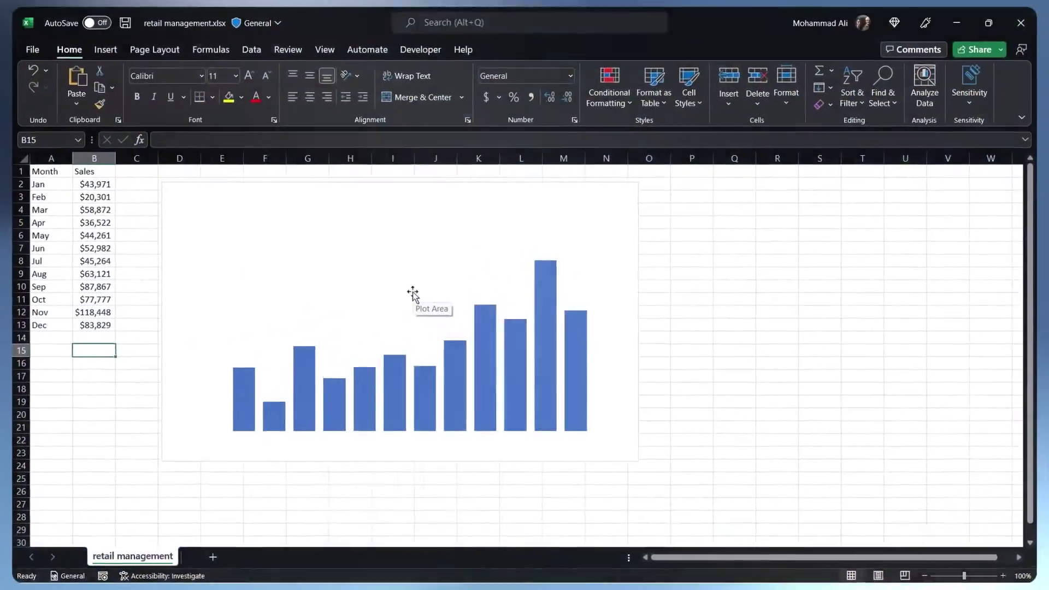
Turn on Axes and a Chart Title for the monthly sales column chart.
{"action": "left_click", "coordinate": [430, 296]}
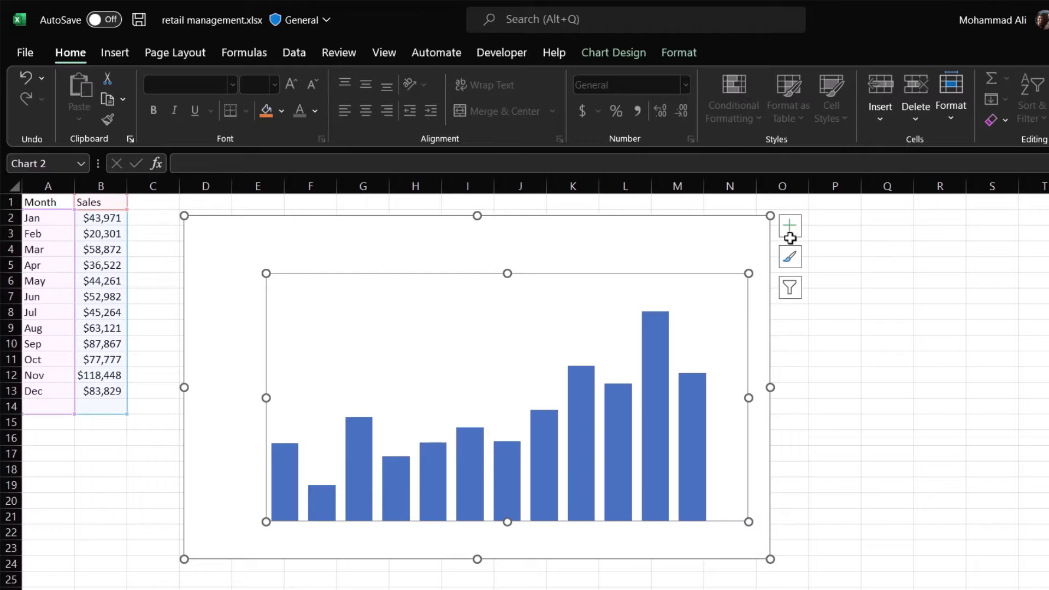
{"action": "left_click", "coordinate": [792, 231]}
{"action": "left_click", "coordinate": [824, 247]}
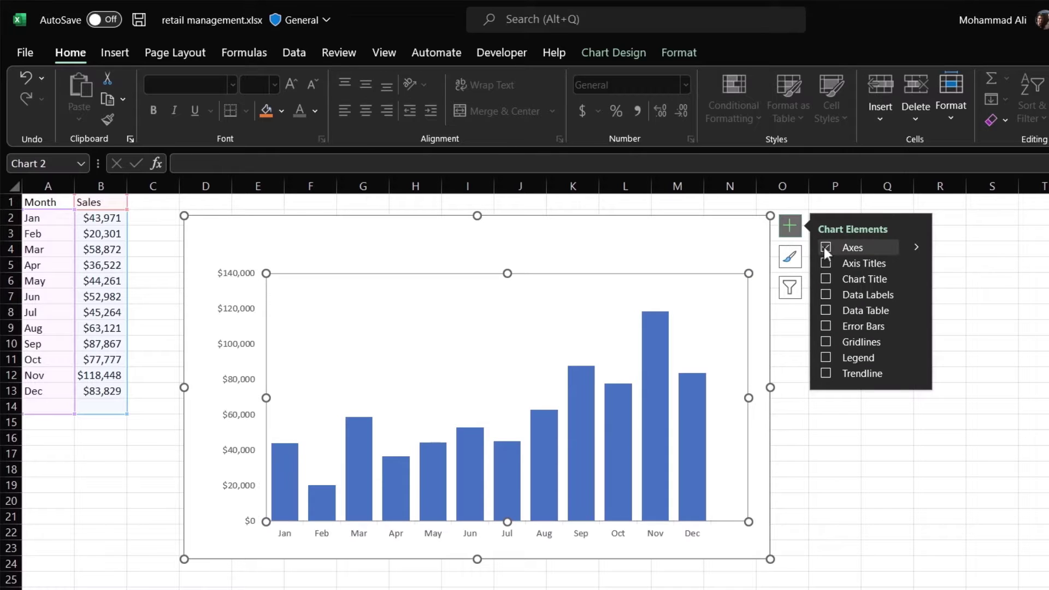
{"action": "left_click", "coordinate": [827, 278]}
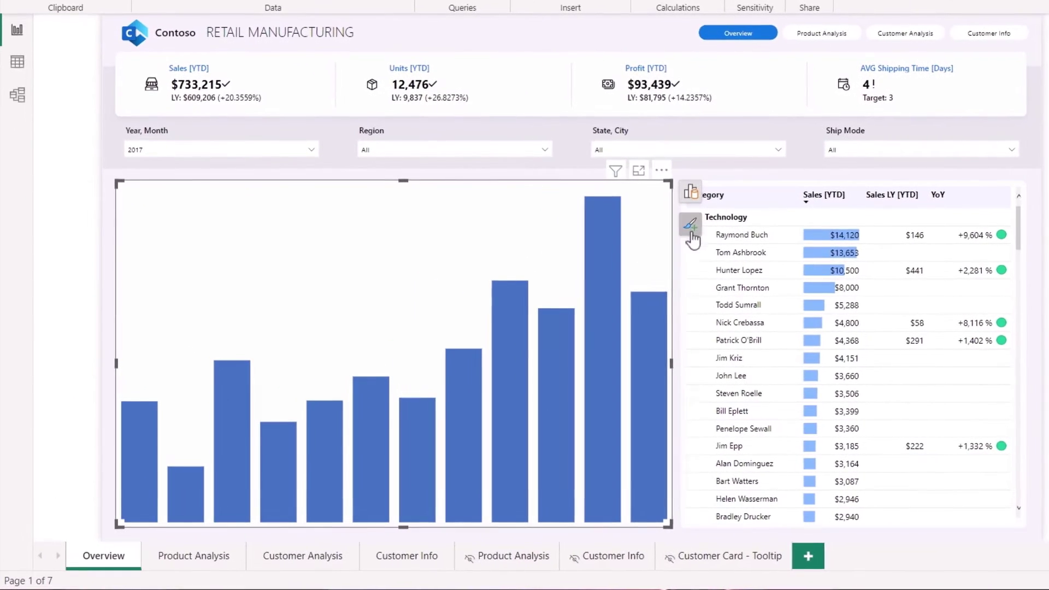
Add the X-axis month labels and Y-axis sales values to the column chart.
{"action": "left_click", "coordinate": [683, 229]}
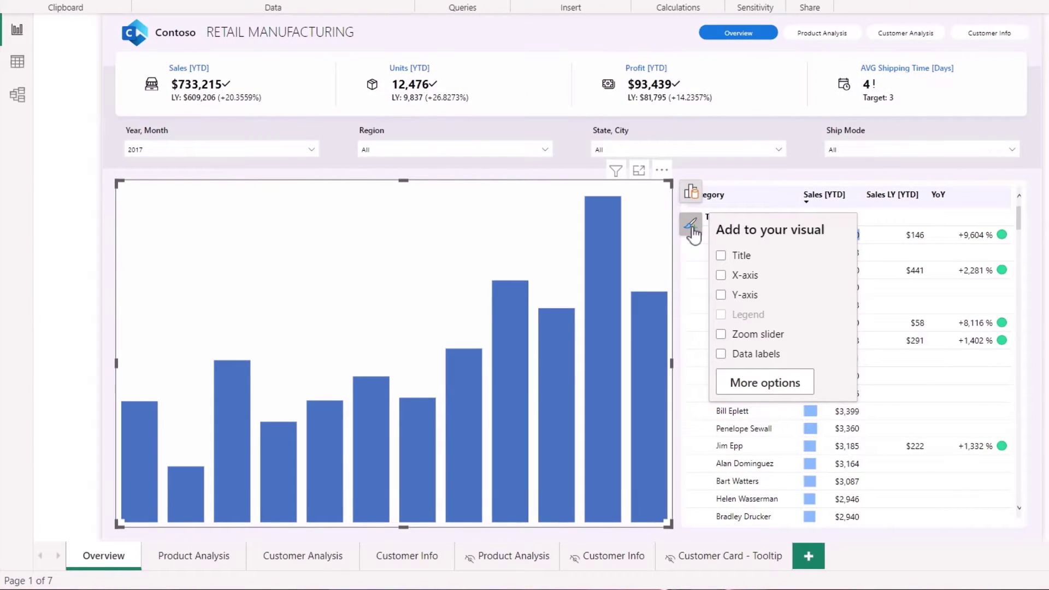
{"action": "left_click", "coordinate": [721, 275]}
{"action": "left_click", "coordinate": [722, 295]}
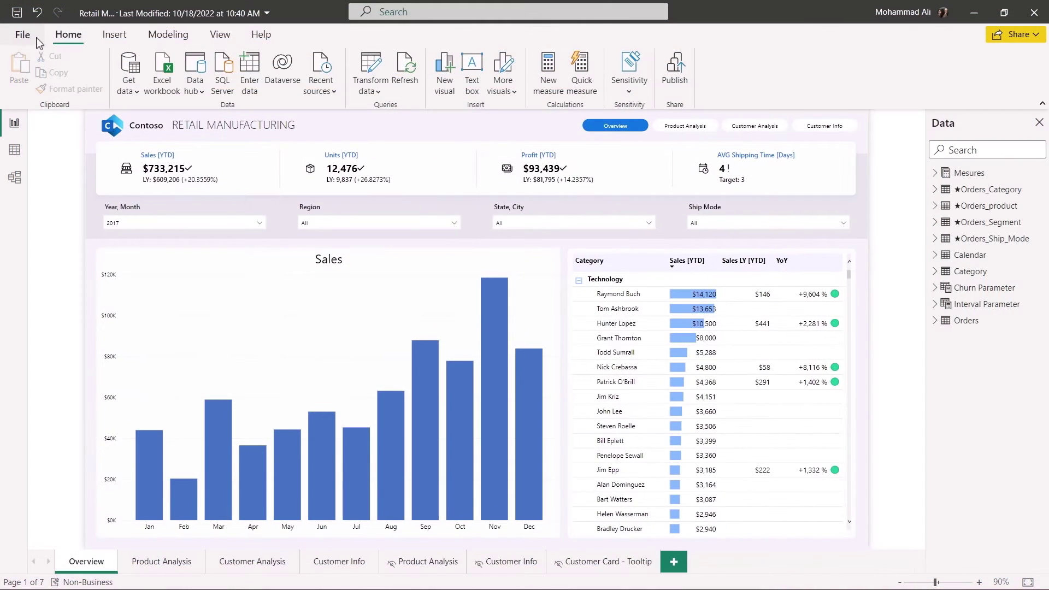
Save the report to My files as 'Retail Management' and open its Share options.
{"action": "left_click", "coordinate": [36, 38]}
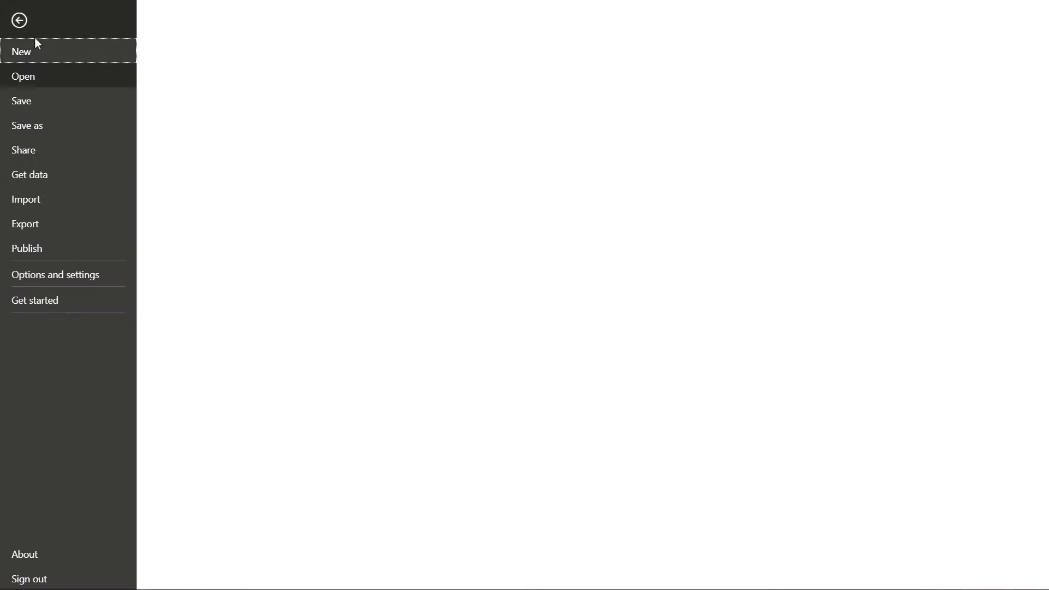
{"action": "left_click", "coordinate": [36, 72]}
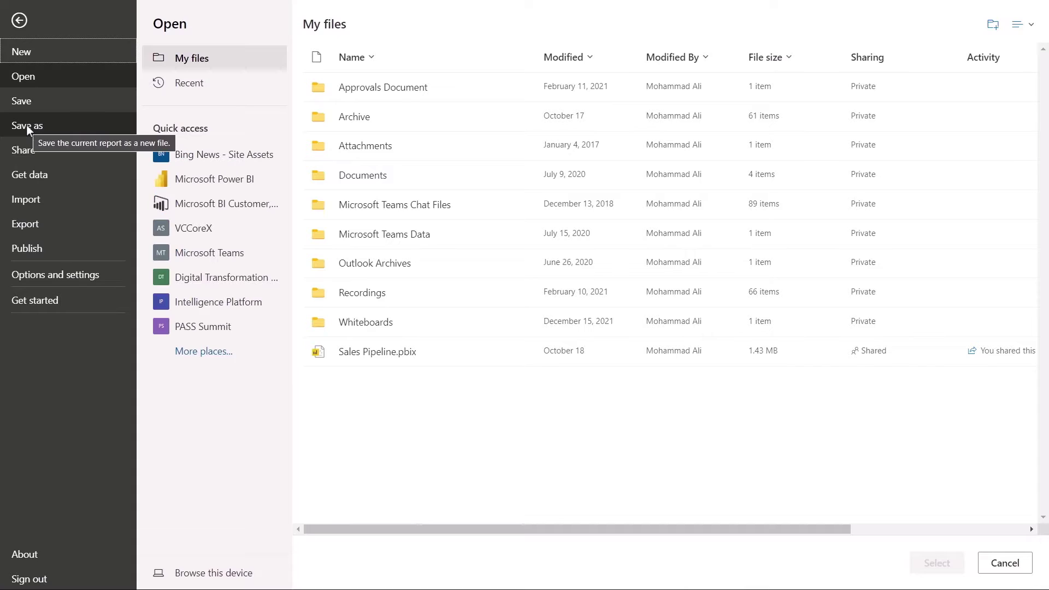
{"action": "left_click", "coordinate": [26, 125]}
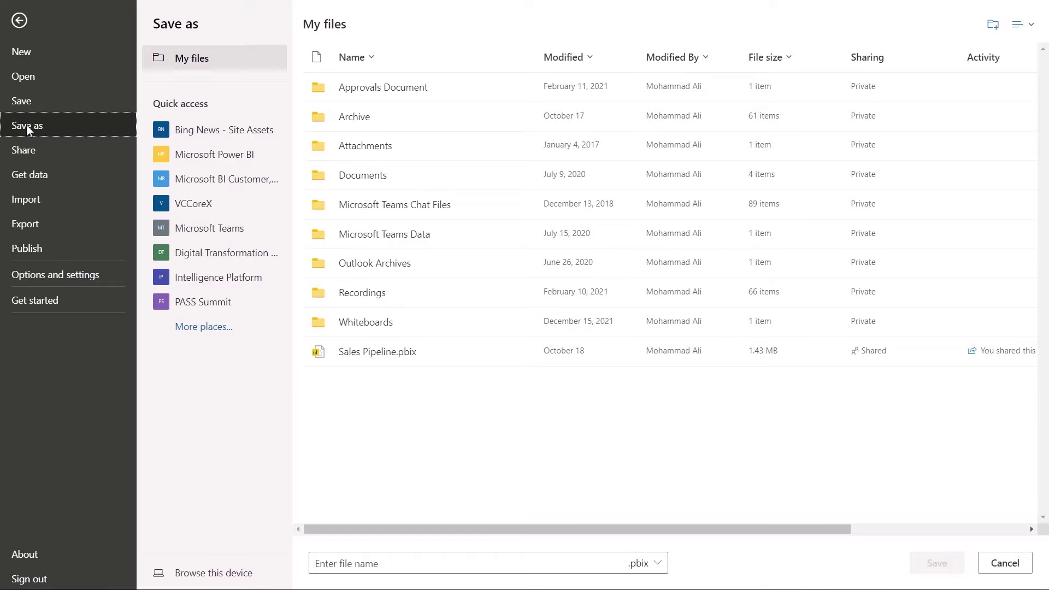
{"action": "left_click", "coordinate": [370, 557]}
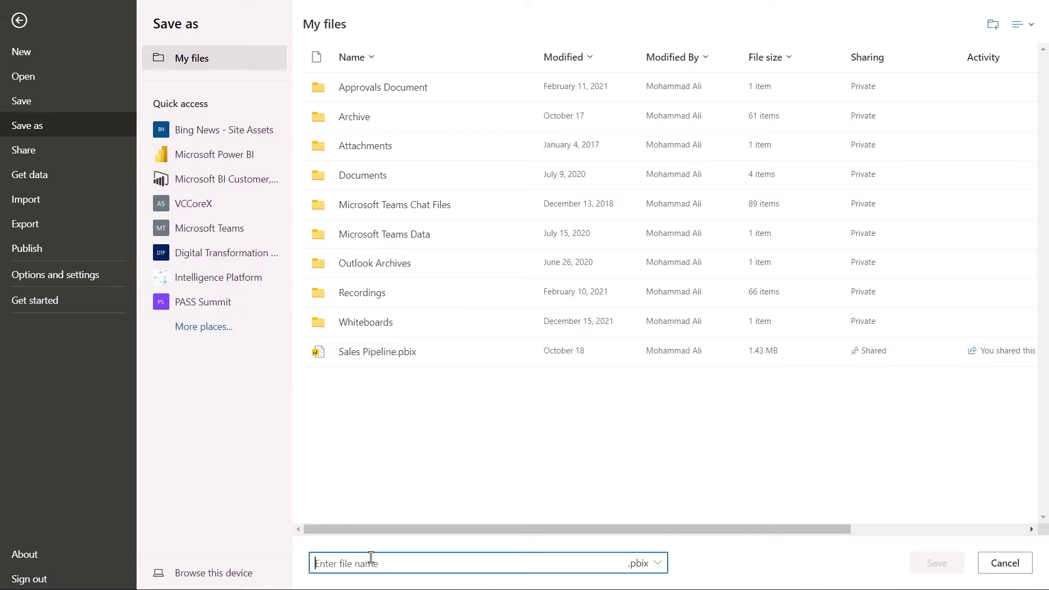
{"action": "type", "text": "Retail Management"}
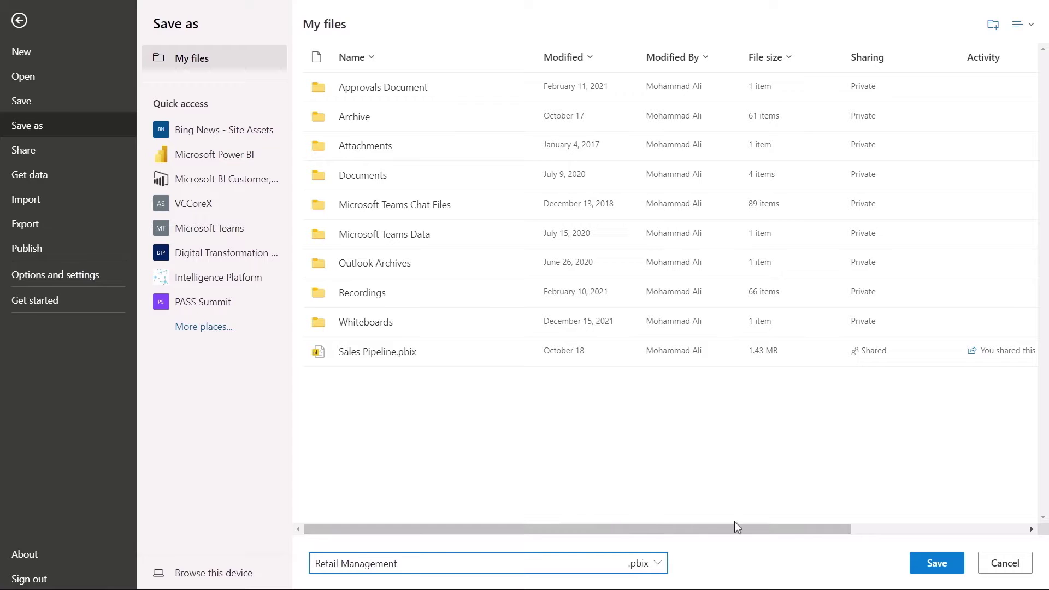
{"action": "left_click", "coordinate": [931, 563]}
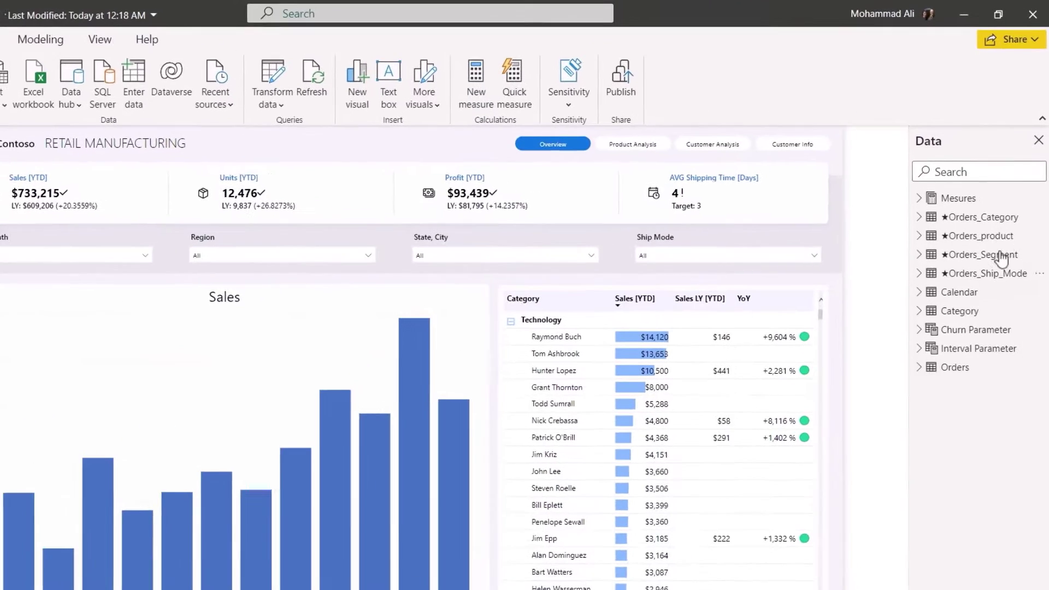
{"action": "left_click", "coordinate": [1037, 41]}
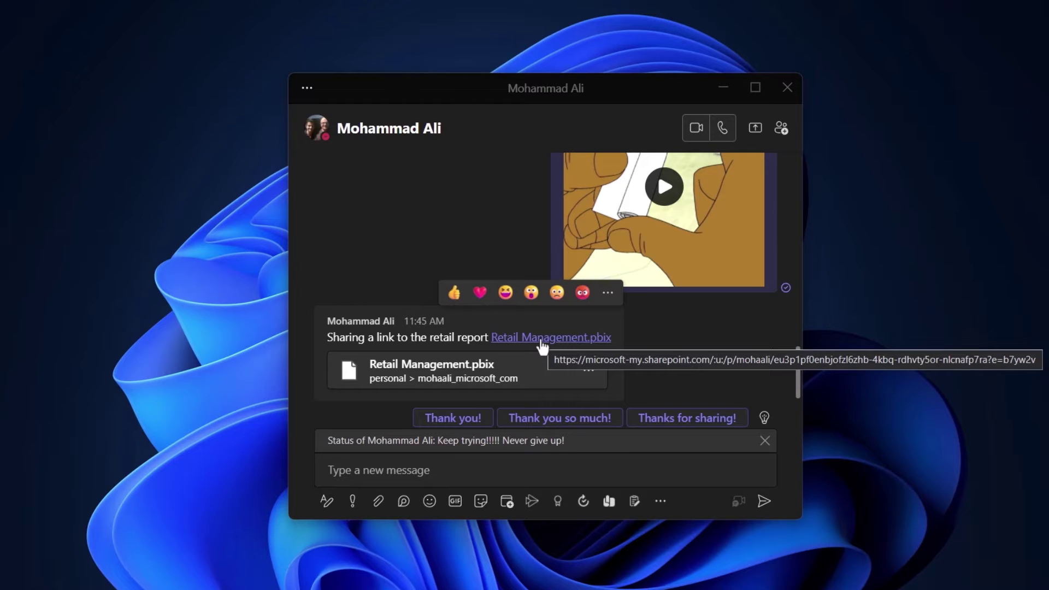
Open the Retail Management.pbix link posted in the Teams chat message.
{"action": "left_click", "coordinate": [541, 337]}
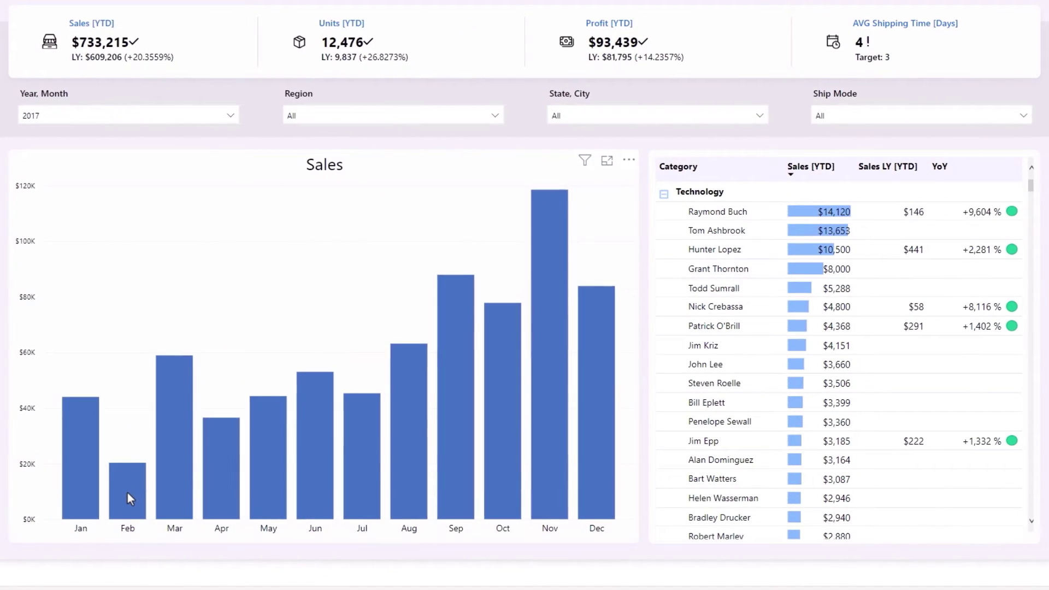
Filter the Retail Management report to February, clear the filter, then view Product Analysis.
{"action": "left_click", "coordinate": [128, 493]}
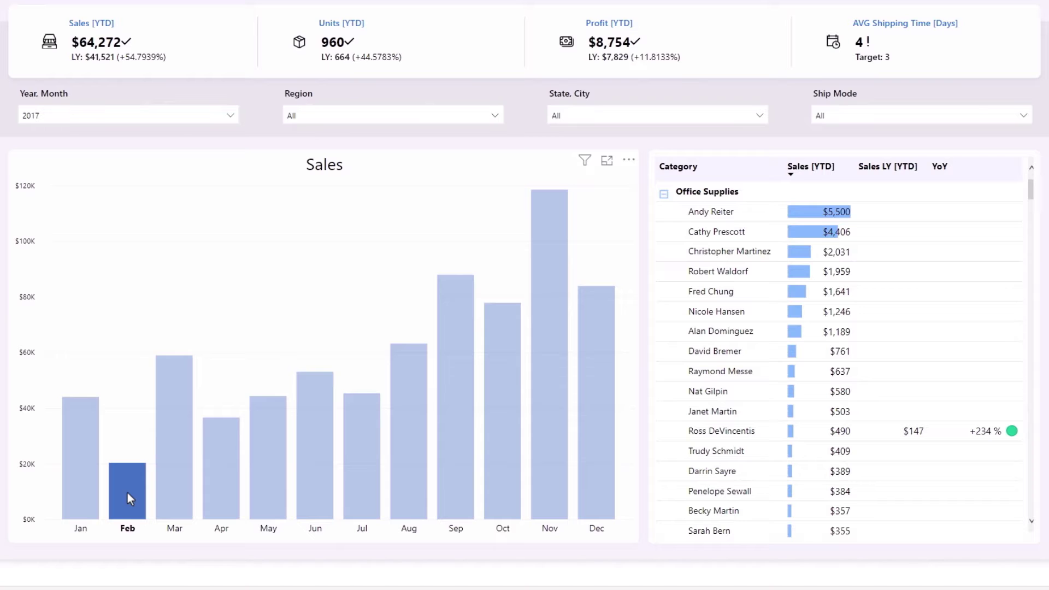
{"action": "left_click", "coordinate": [262, 318]}
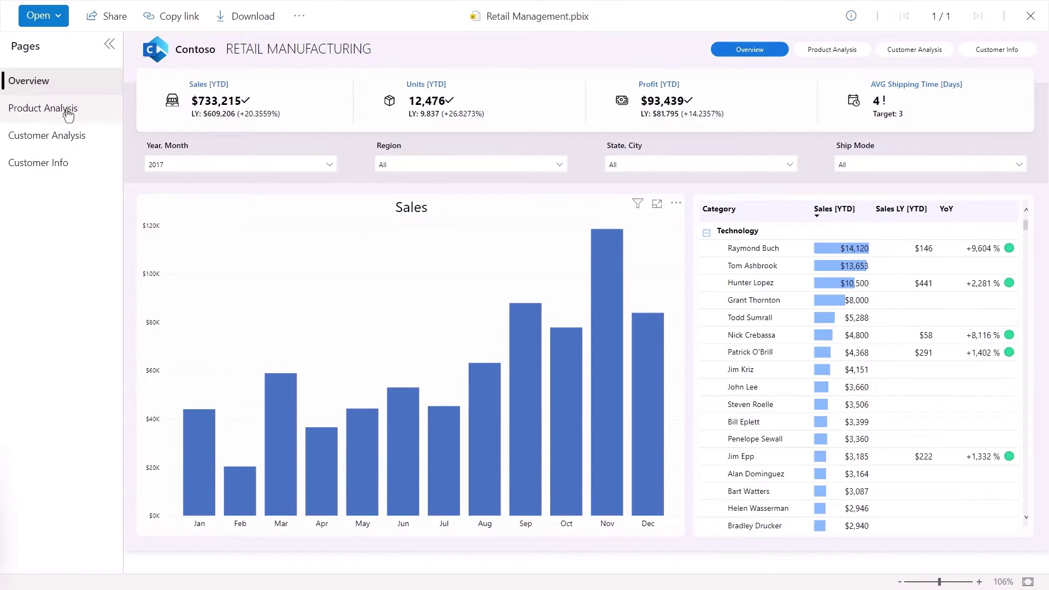
{"action": "left_click", "coordinate": [68, 113]}
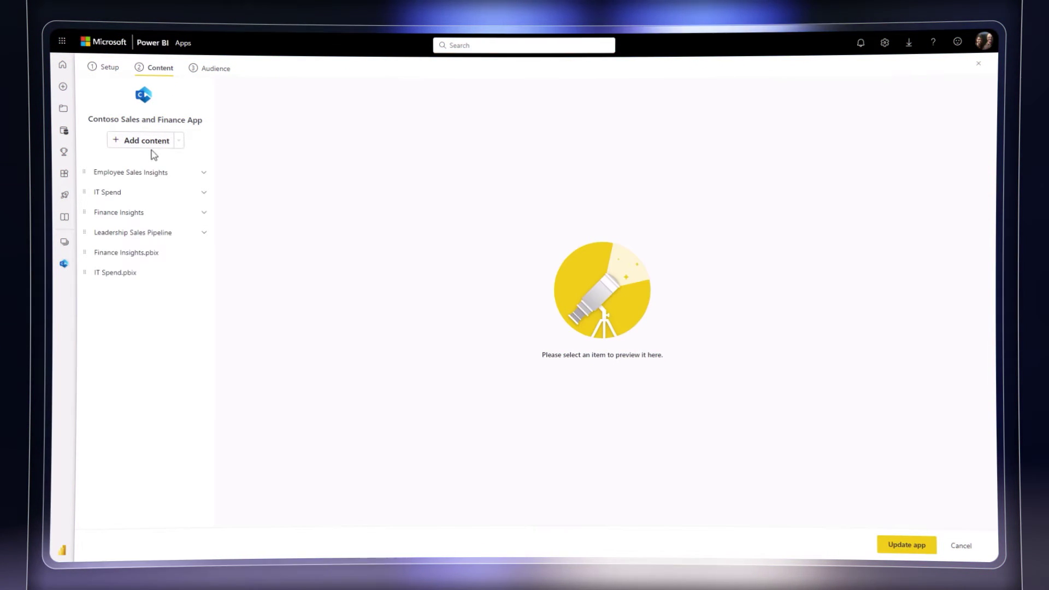
Add the Call Center report as app content and publish the updated app.
{"action": "left_click", "coordinate": [147, 144]}
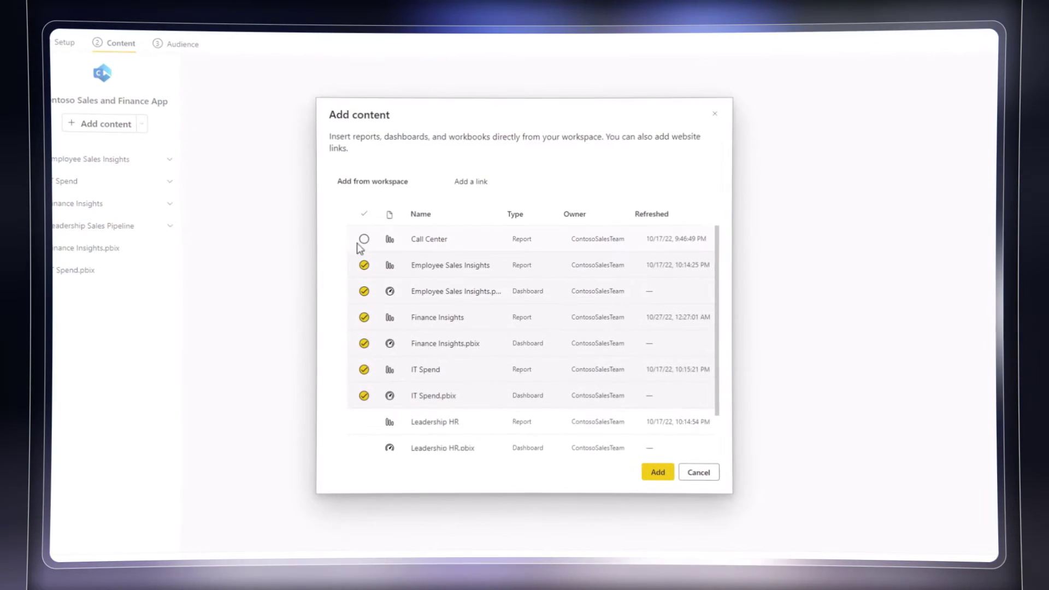
{"action": "left_click", "coordinate": [364, 239]}
{"action": "left_click", "coordinate": [658, 472]}
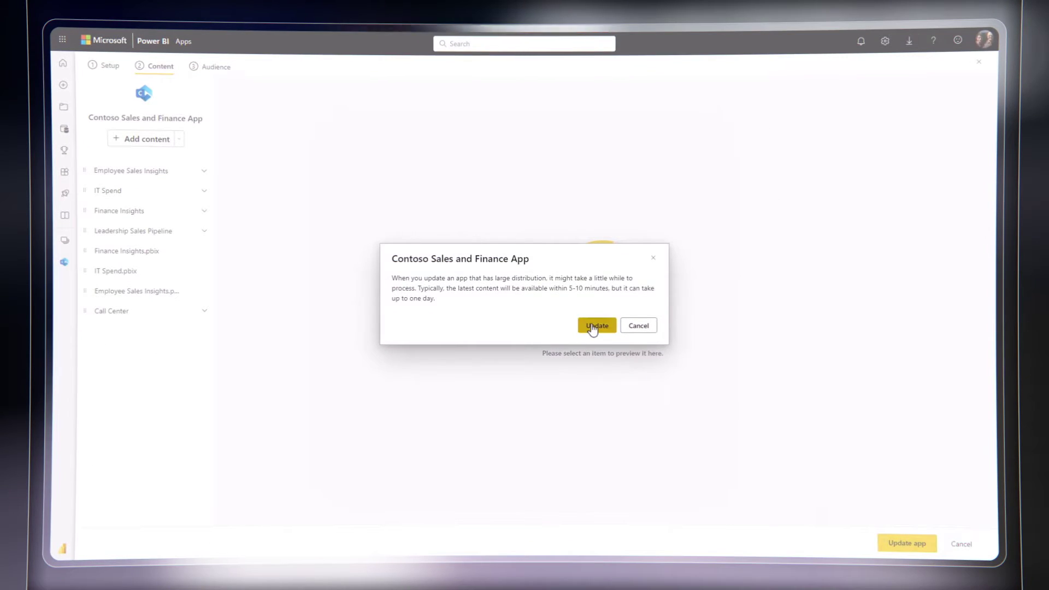
{"action": "left_click", "coordinate": [593, 326]}
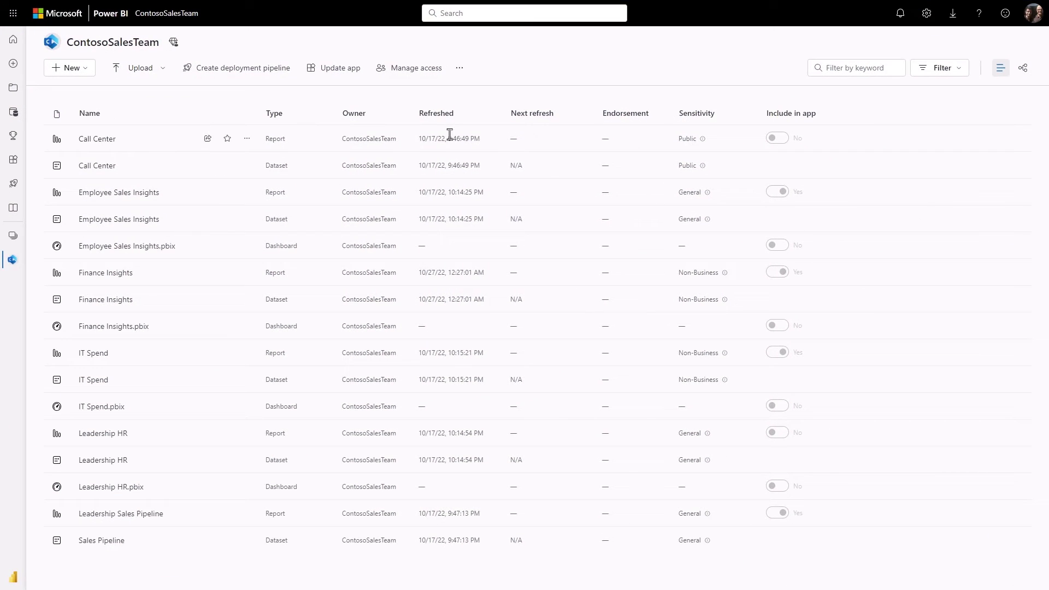
{"action": "left_click", "coordinate": [336, 71]}
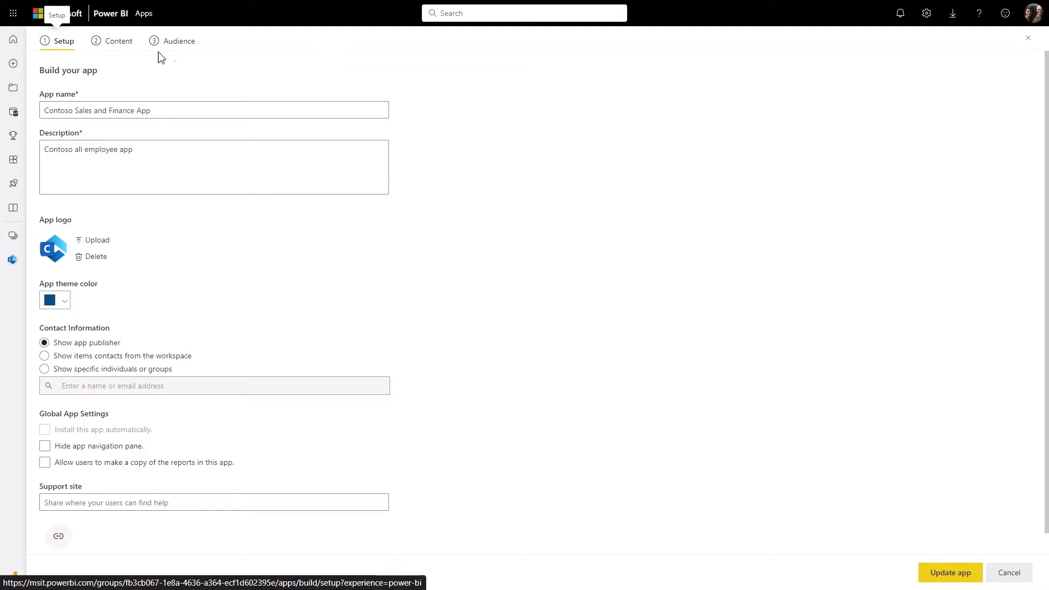
Expand Leadership Sales Pipeline in the app's content step to preview its pages.
{"action": "left_click", "coordinate": [116, 43]}
{"action": "left_click", "coordinate": [95, 224]}
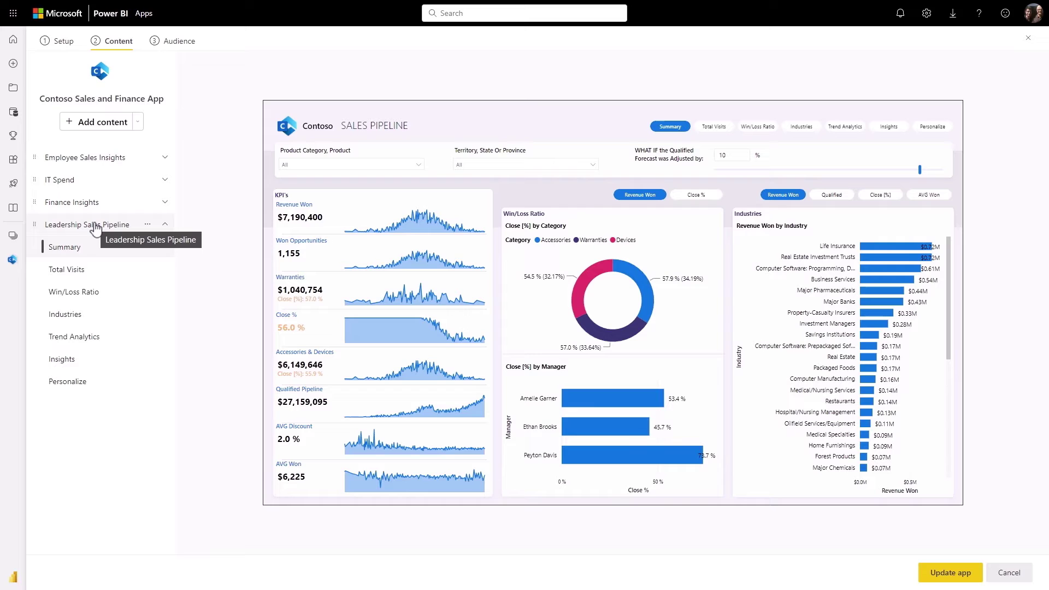
{"action": "left_click", "coordinate": [188, 45]}
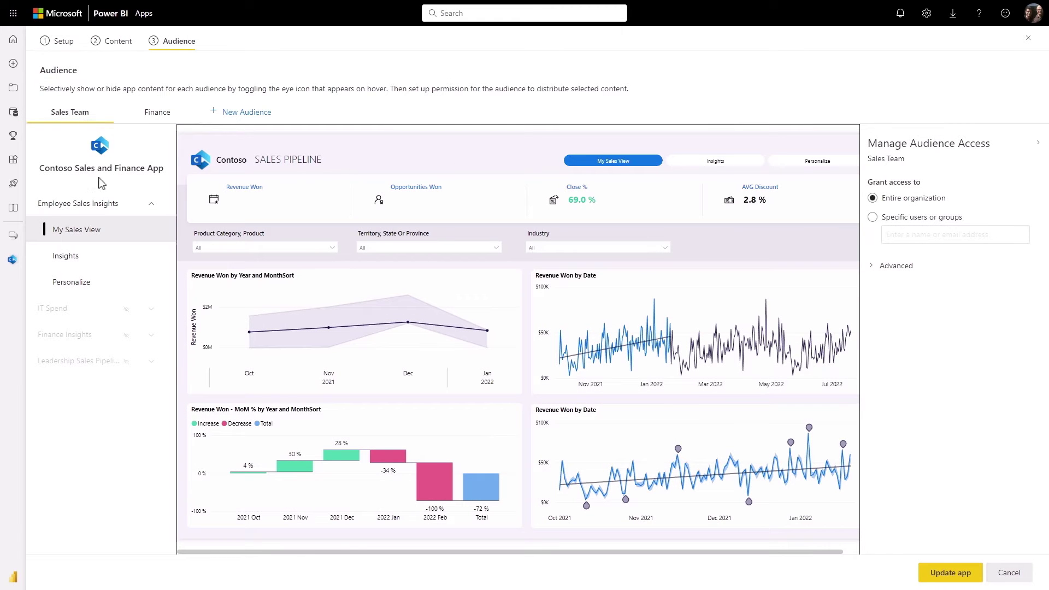
Select the Finance audience to review its access.
{"action": "left_click", "coordinate": [153, 121]}
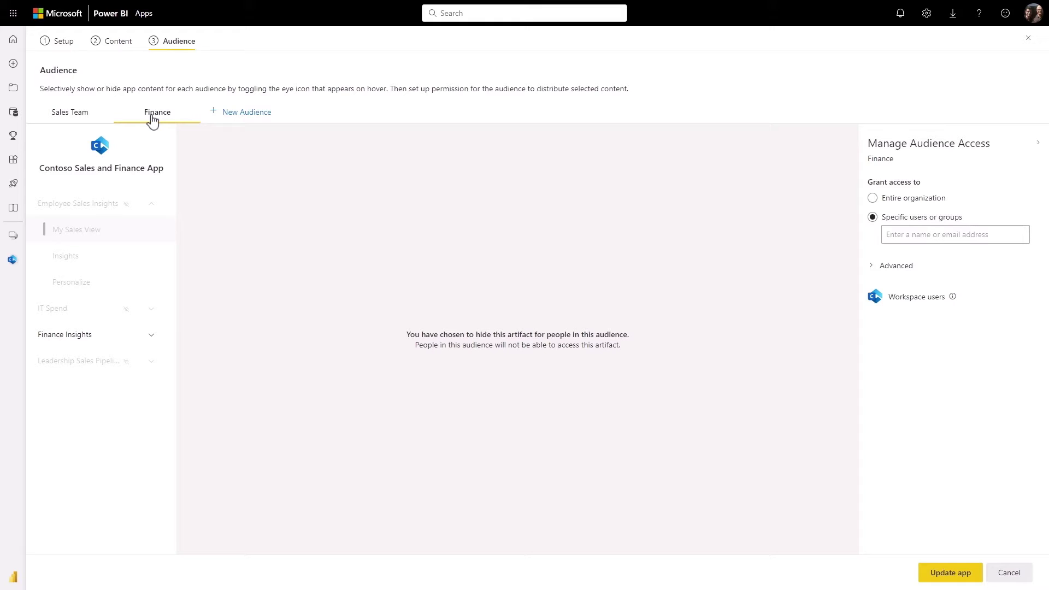
Add a Leadership Team audience with Employee Sales Insights, IT Spend and Finance Insights hidden.
{"action": "left_click", "coordinate": [230, 115]}
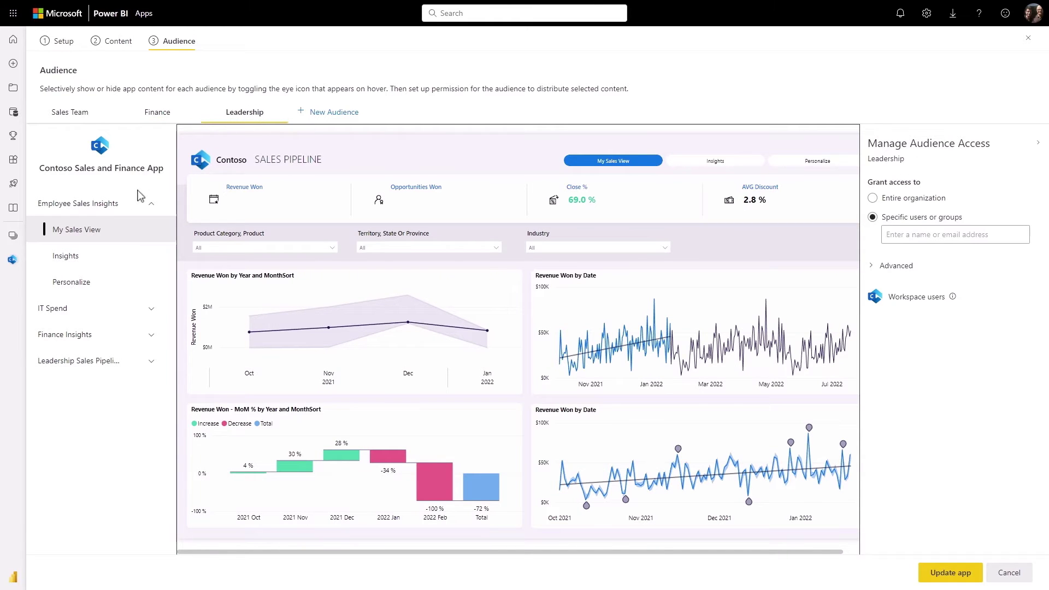
{"action": "left_click", "coordinate": [125, 203]}
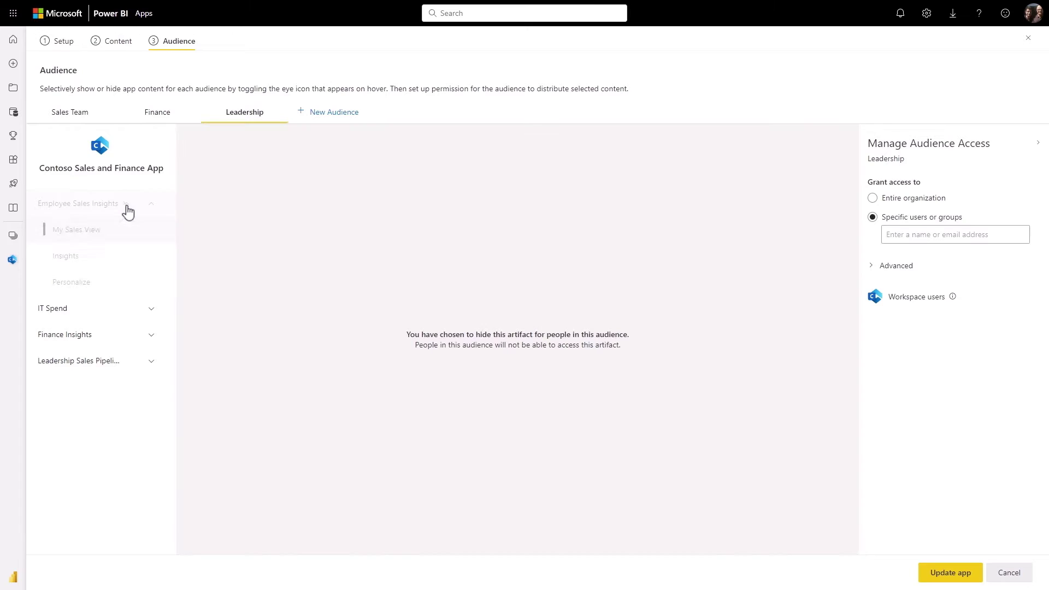
{"action": "left_click", "coordinate": [125, 308]}
{"action": "left_click", "coordinate": [126, 334]}
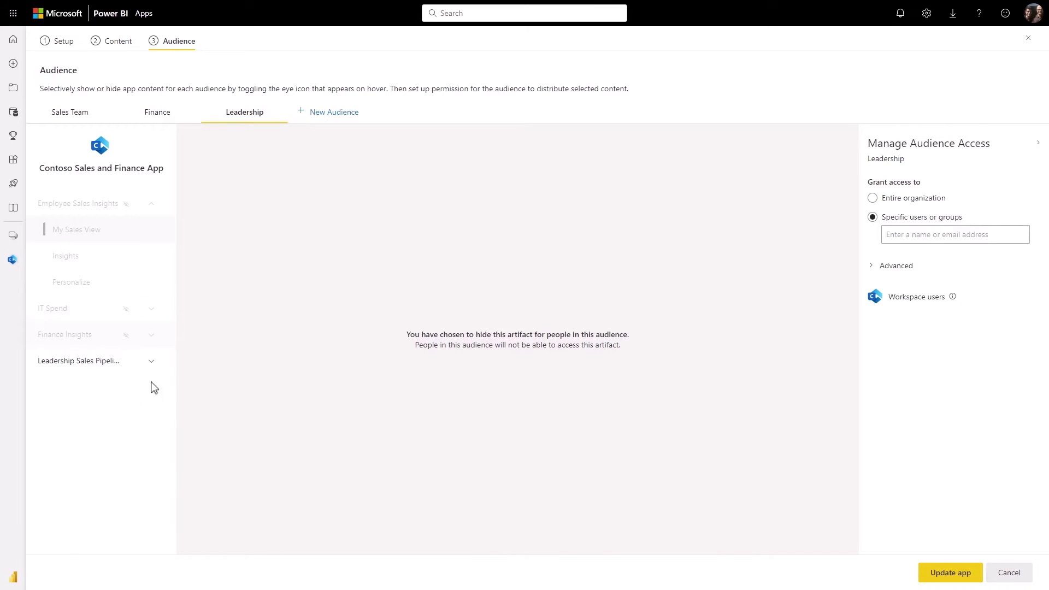
{"action": "type", "text": "Leadership Team"}
{"action": "left_click", "coordinate": [918, 255]}
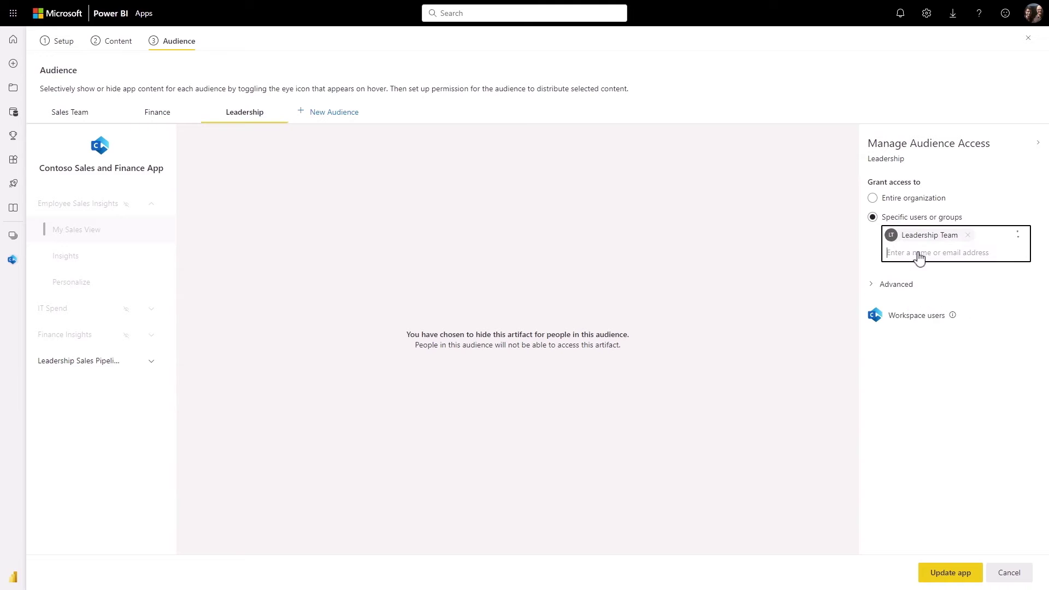
{"action": "left_click", "coordinate": [951, 572]}
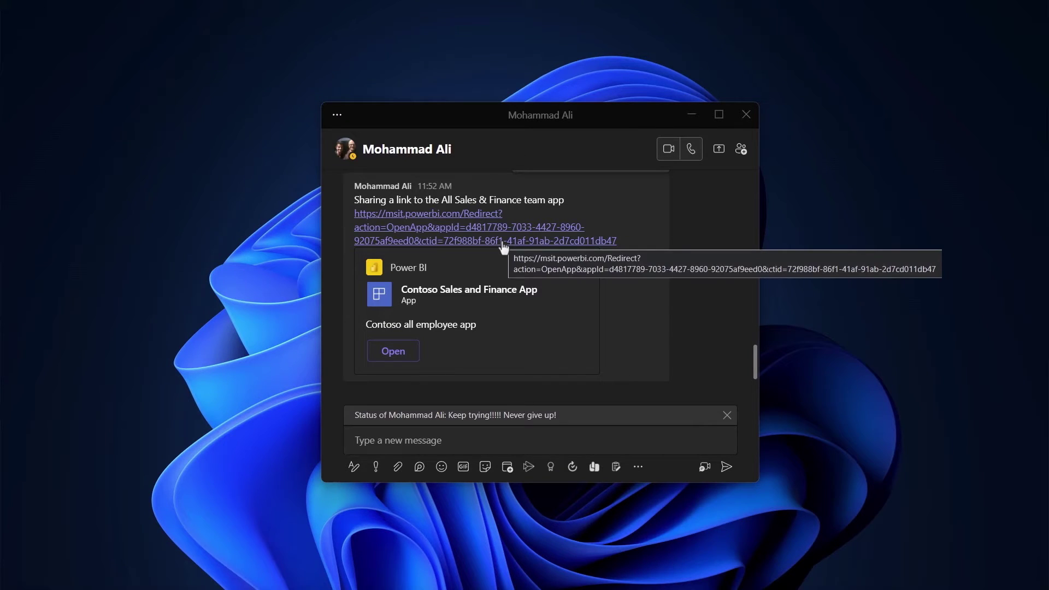
Open the app from the Teams chat link and view its Sales Team and Leadership tabs.
{"action": "left_click", "coordinate": [502, 248]}
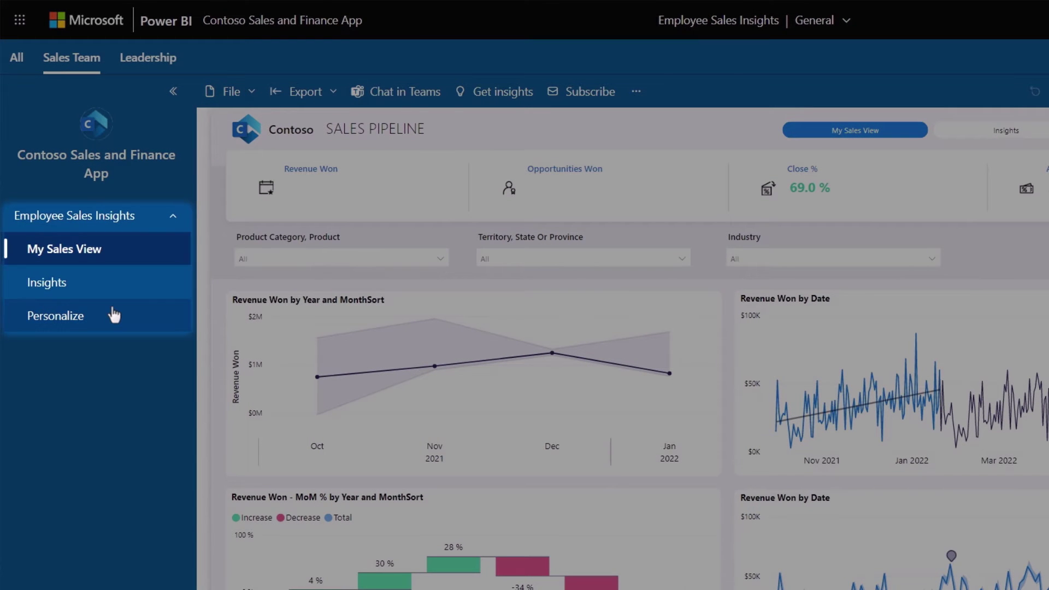
{"action": "left_click", "coordinate": [77, 64]}
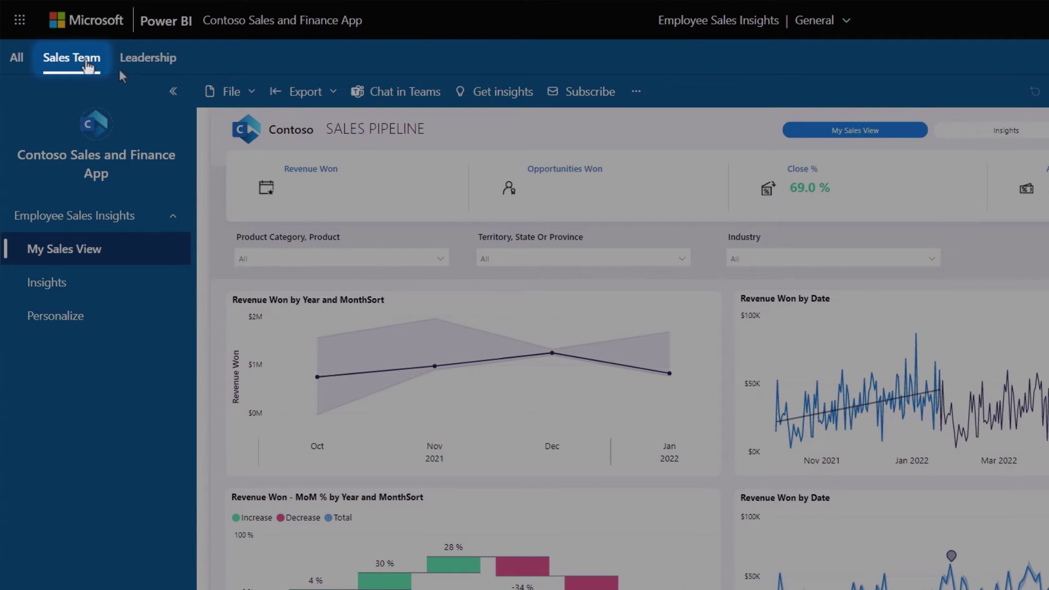
{"action": "left_click", "coordinate": [138, 65]}
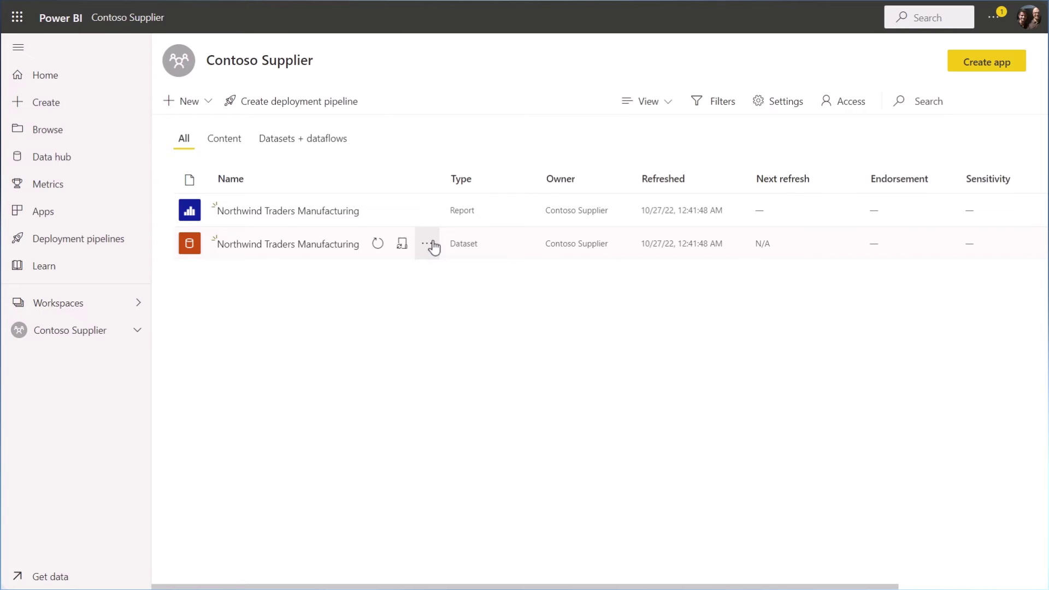
Switch on and apply External sharing in the Northwind Traders Manufacturing dataset settings.
{"action": "left_click", "coordinate": [428, 244]}
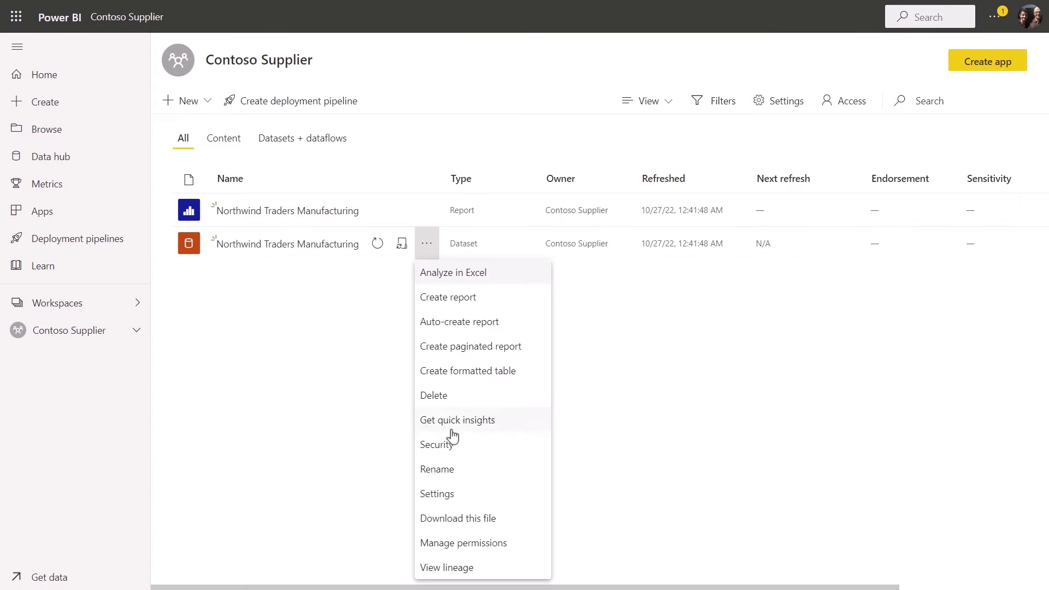
{"action": "left_click", "coordinate": [456, 494]}
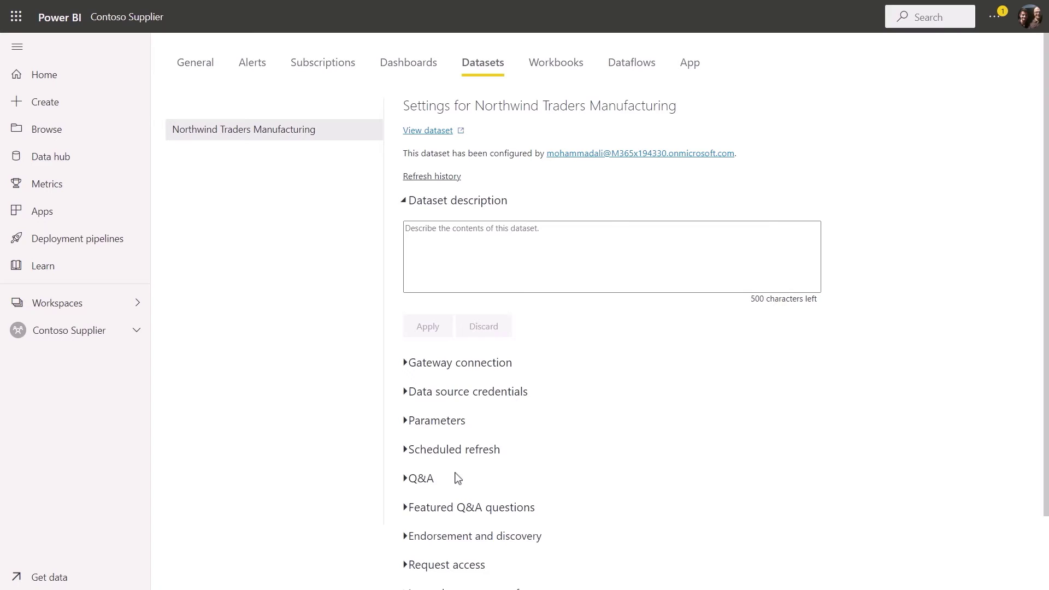
{"action": "scroll", "coordinate": [456, 478], "scroll_direction": "down", "scroll_amount": 1}
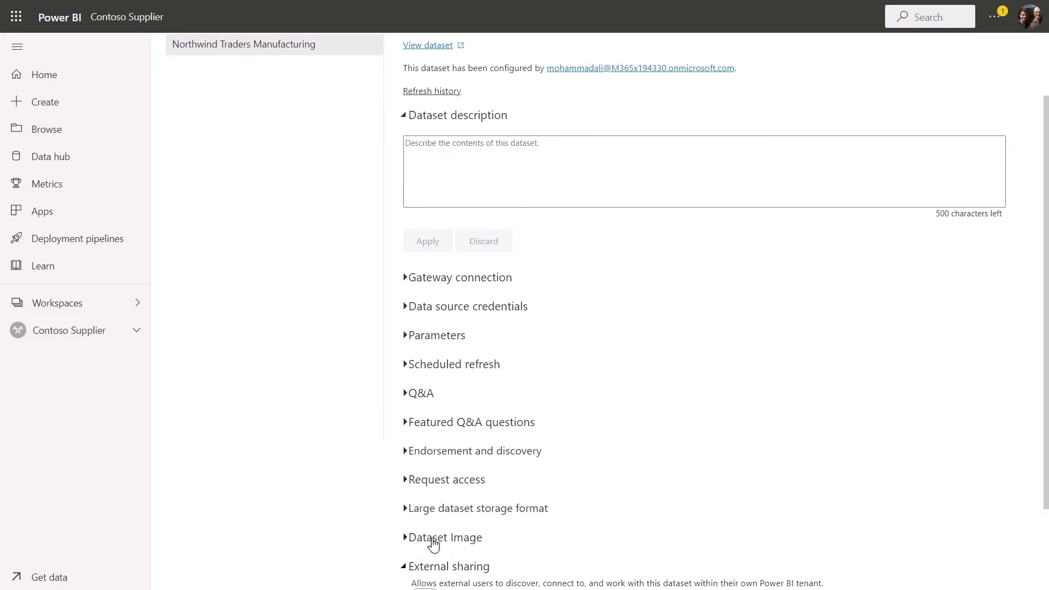
{"action": "scroll", "coordinate": [433, 545], "scroll_direction": "down", "scroll_amount": 1}
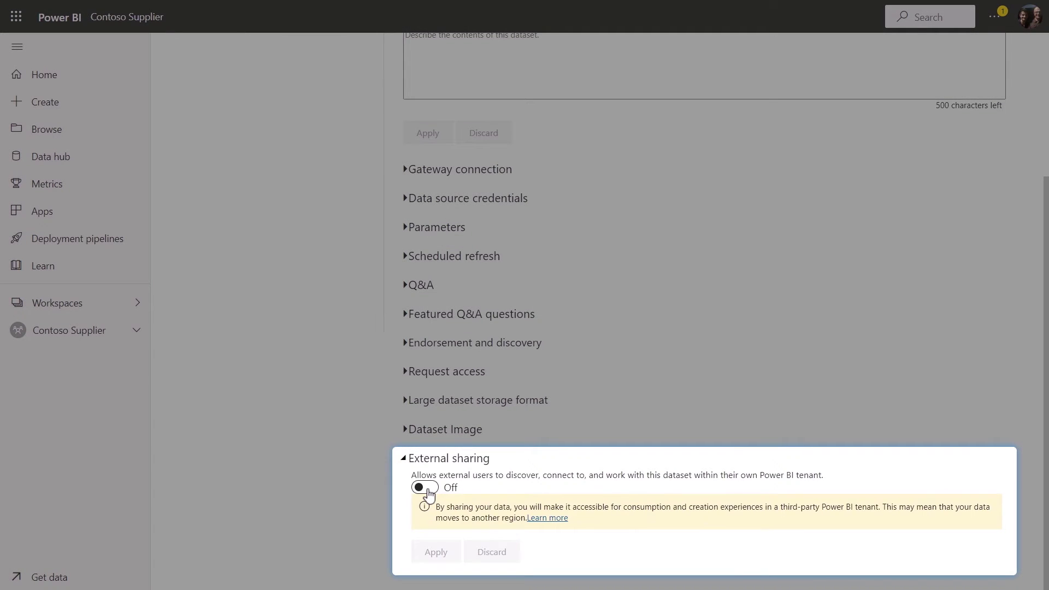
{"action": "left_click", "coordinate": [445, 555]}
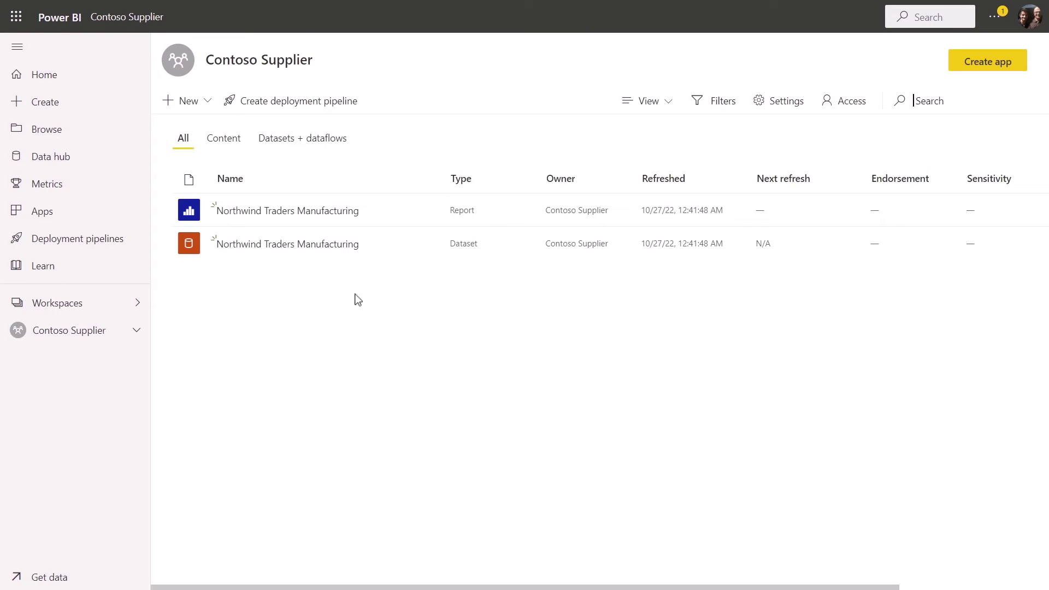
Open the Northwind Traders Manufacturing dataset details and begin sharing it.
{"action": "left_click", "coordinate": [342, 249]}
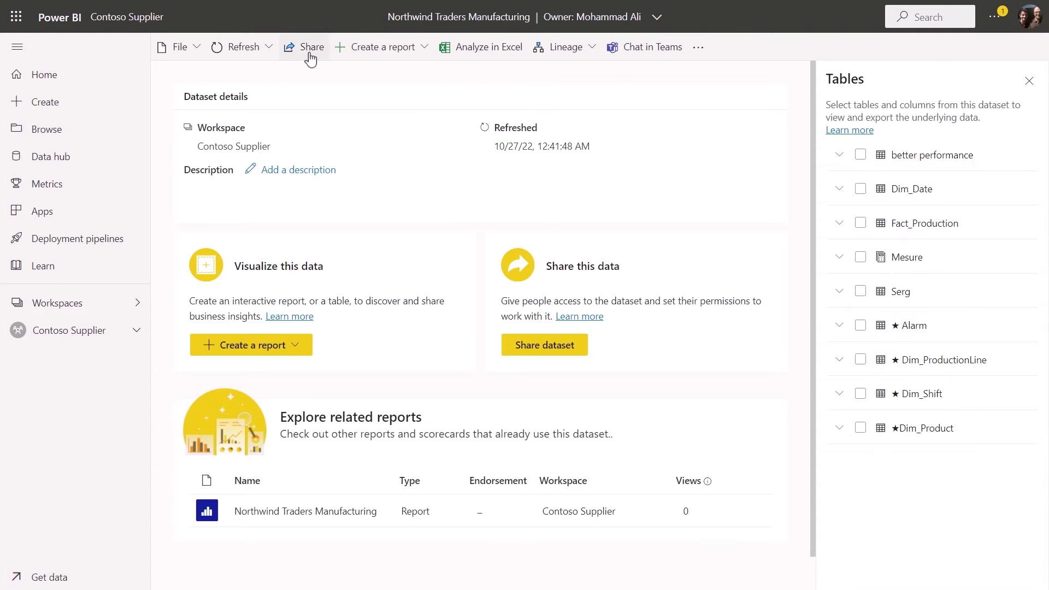
{"action": "left_click", "coordinate": [310, 50]}
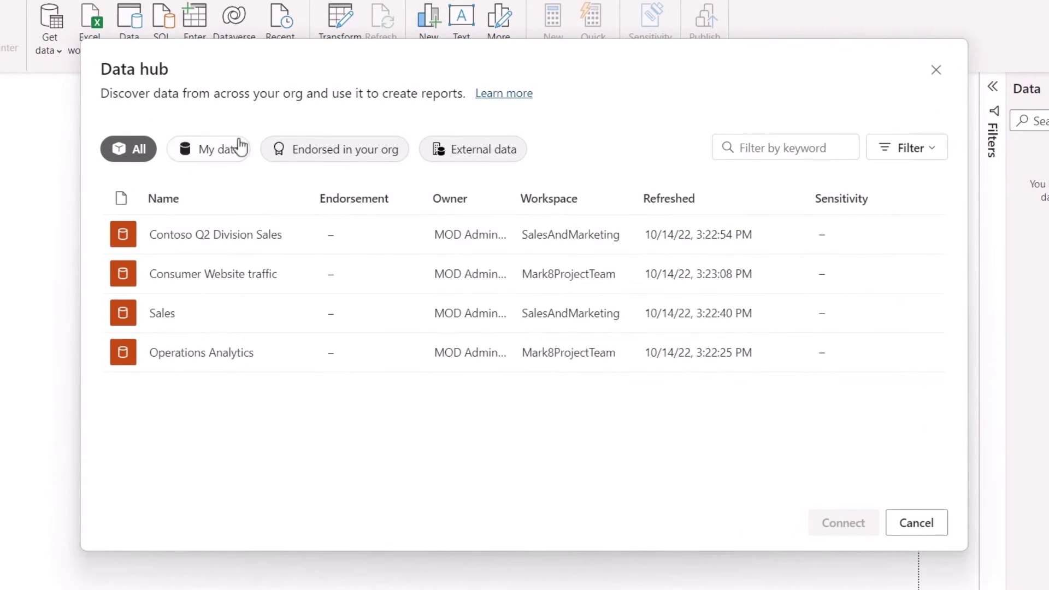
Connect to Northwind Traders Manufacturing under External data, accepting a DirectQuery connection.
{"action": "left_click", "coordinate": [453, 157]}
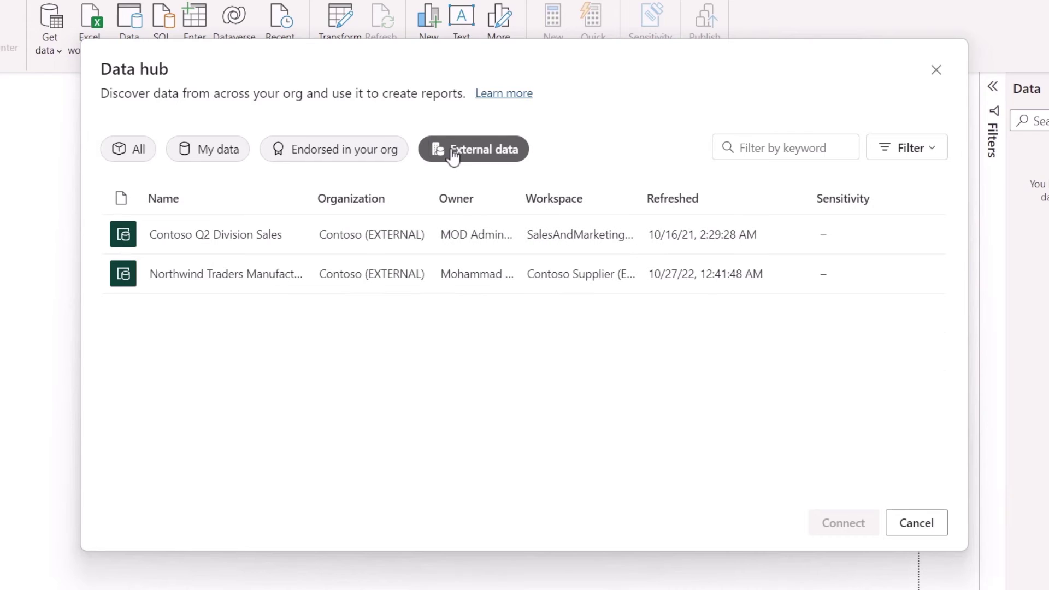
{"action": "left_click", "coordinate": [302, 275]}
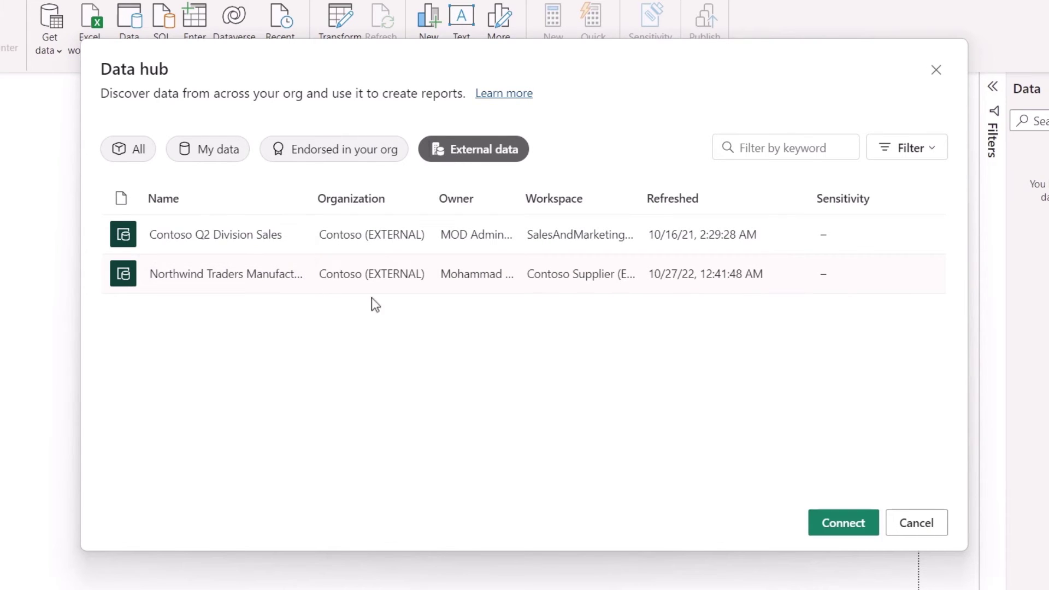
{"action": "left_click", "coordinate": [824, 525]}
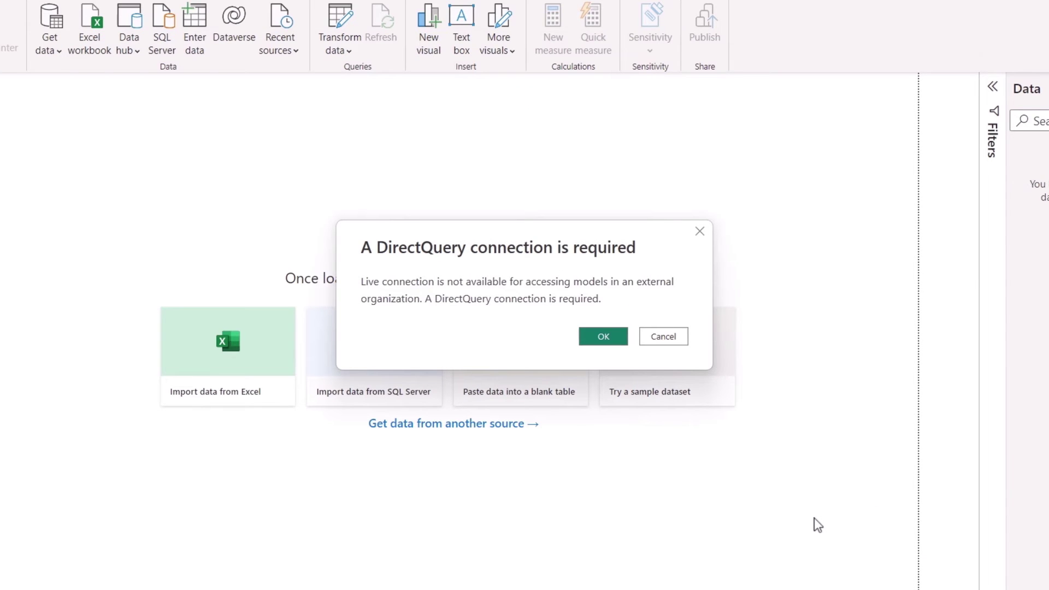
{"action": "left_click", "coordinate": [603, 337]}
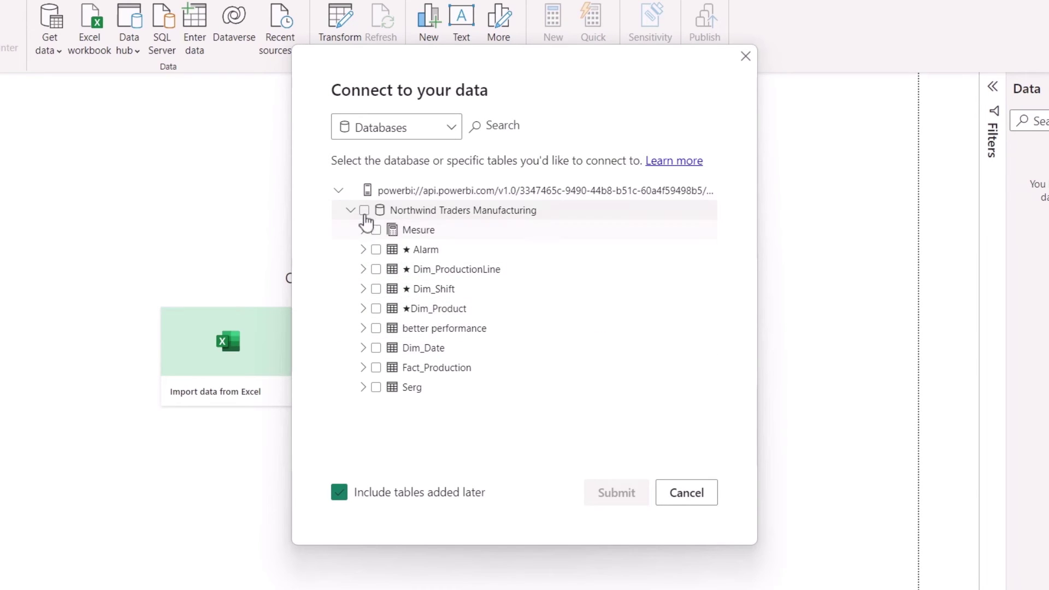
Select all Northwind Traders Manufacturing tables and submit them to the report.
{"action": "left_click", "coordinate": [364, 210]}
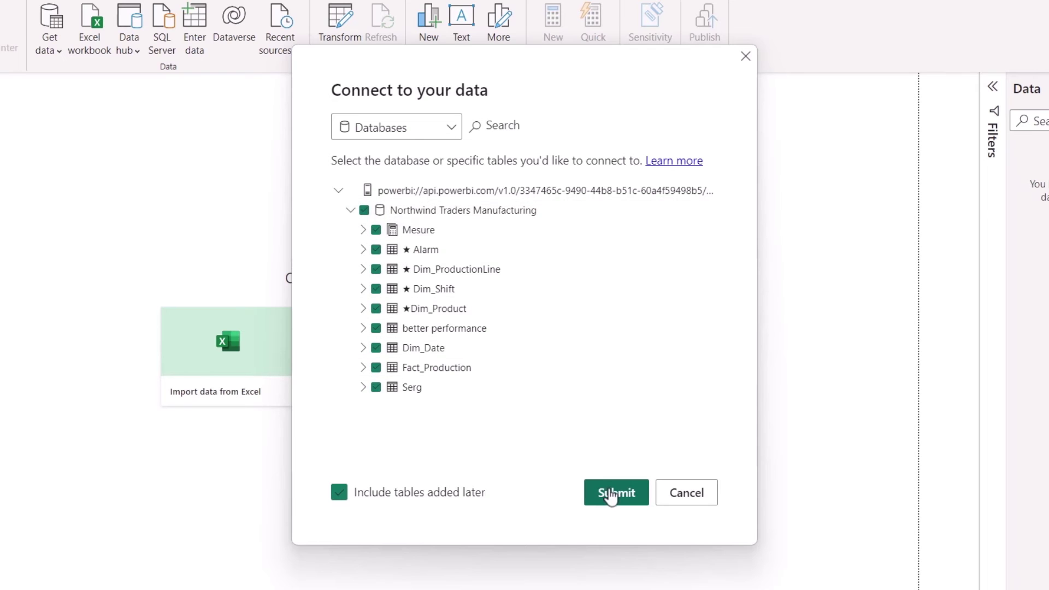
{"action": "left_click", "coordinate": [610, 494]}
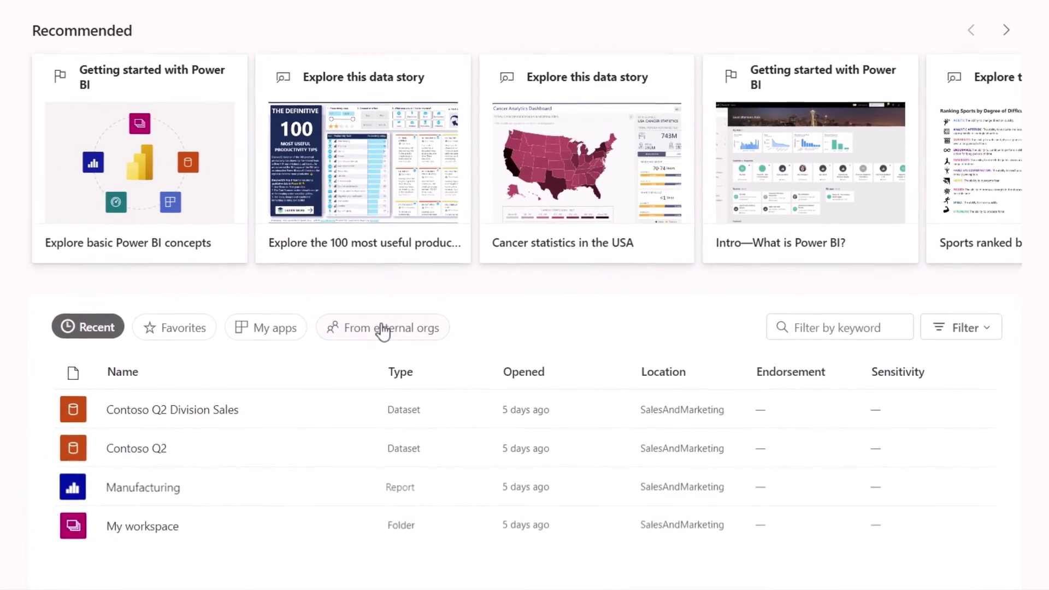
List the external-org shared items, including Northwind Traders Manufacturing, and open the filter options.
{"action": "left_click", "coordinate": [381, 329]}
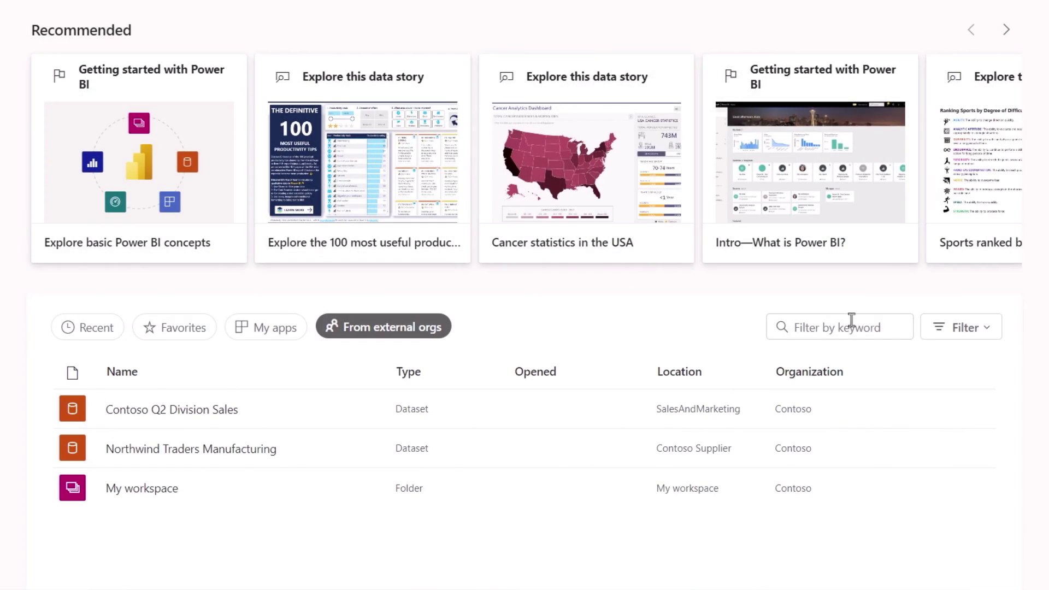
{"action": "left_click", "coordinate": [960, 330]}
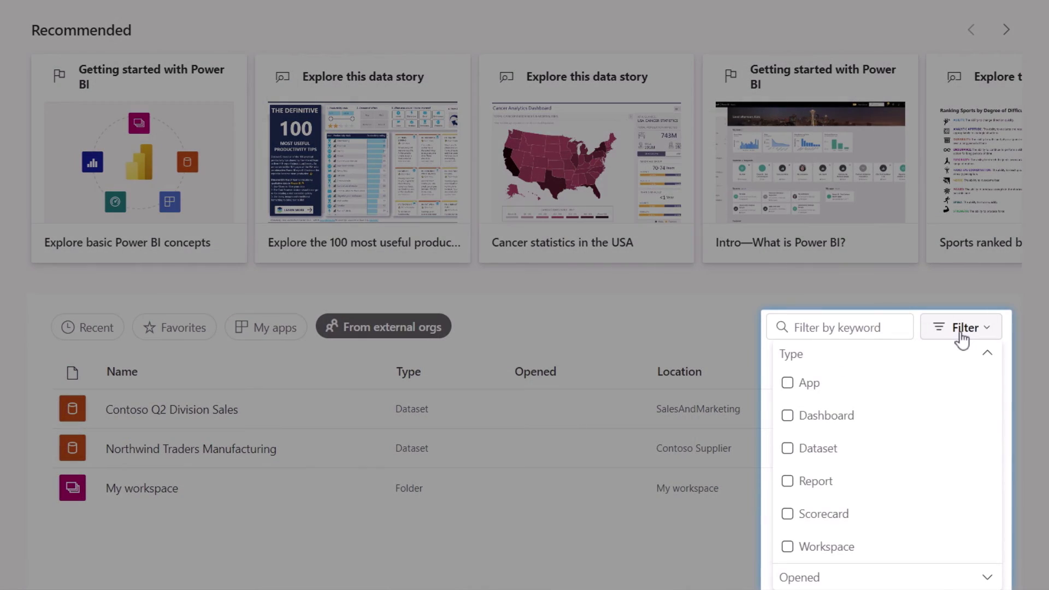